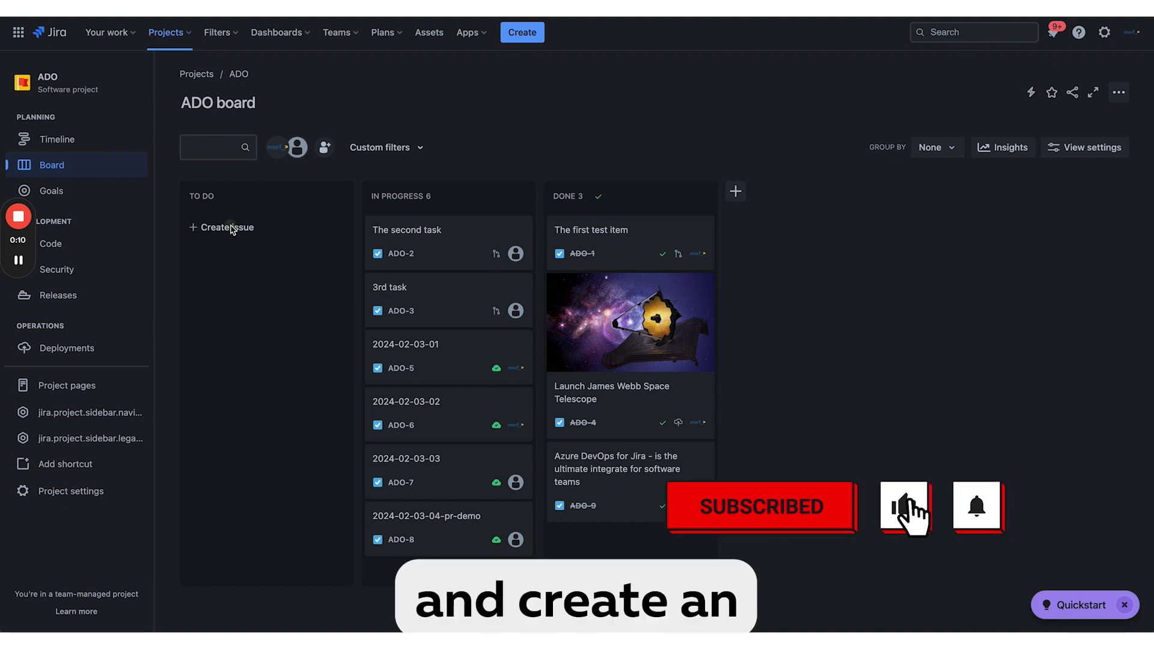
# Add a To Do issue titled 'Azure DevOps for Jira ROCK!'
pyautogui.click(209, 227)
pyautogui.write('Azure D')
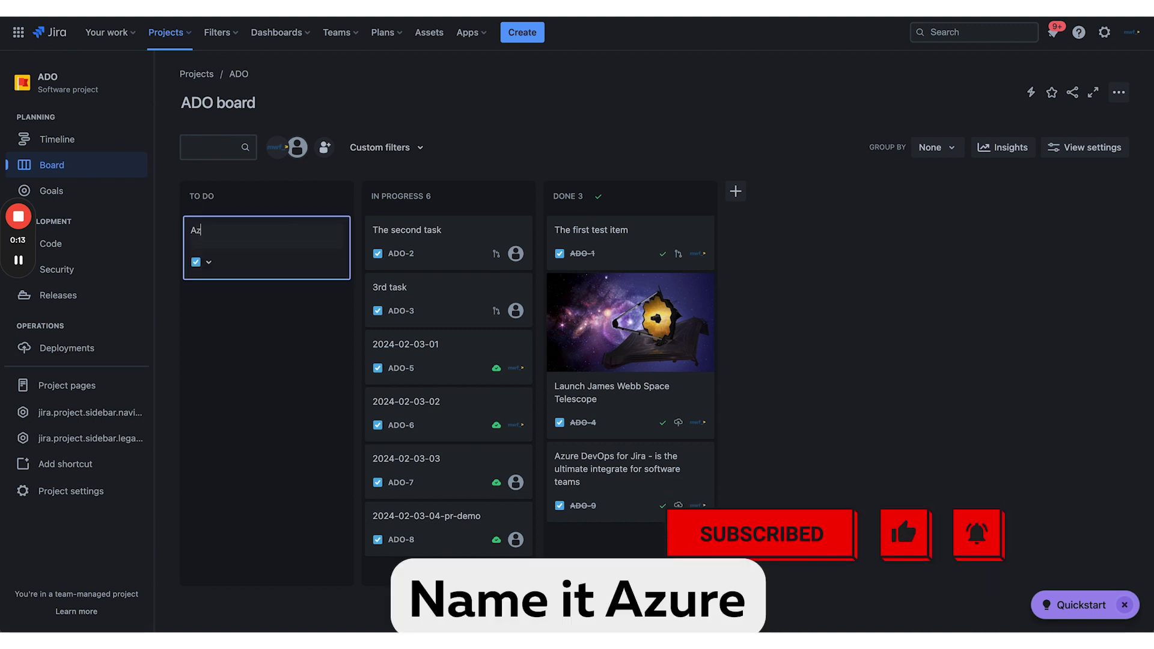
pyautogui.write('evOp')
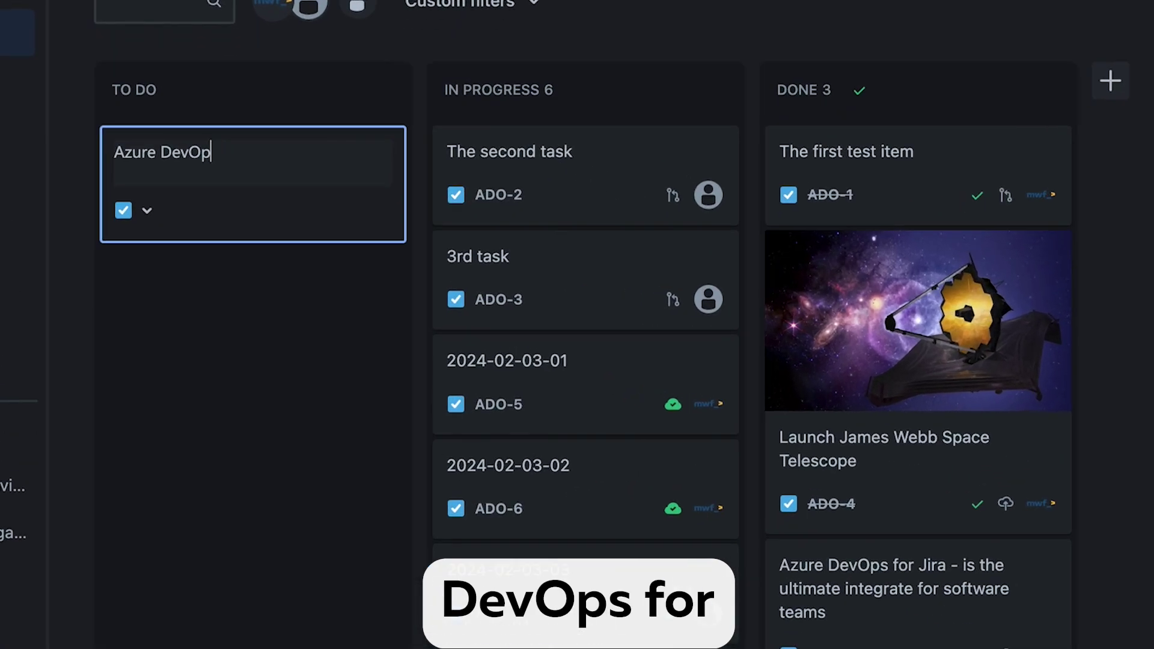
pyautogui.write('s for Jira ROCK')
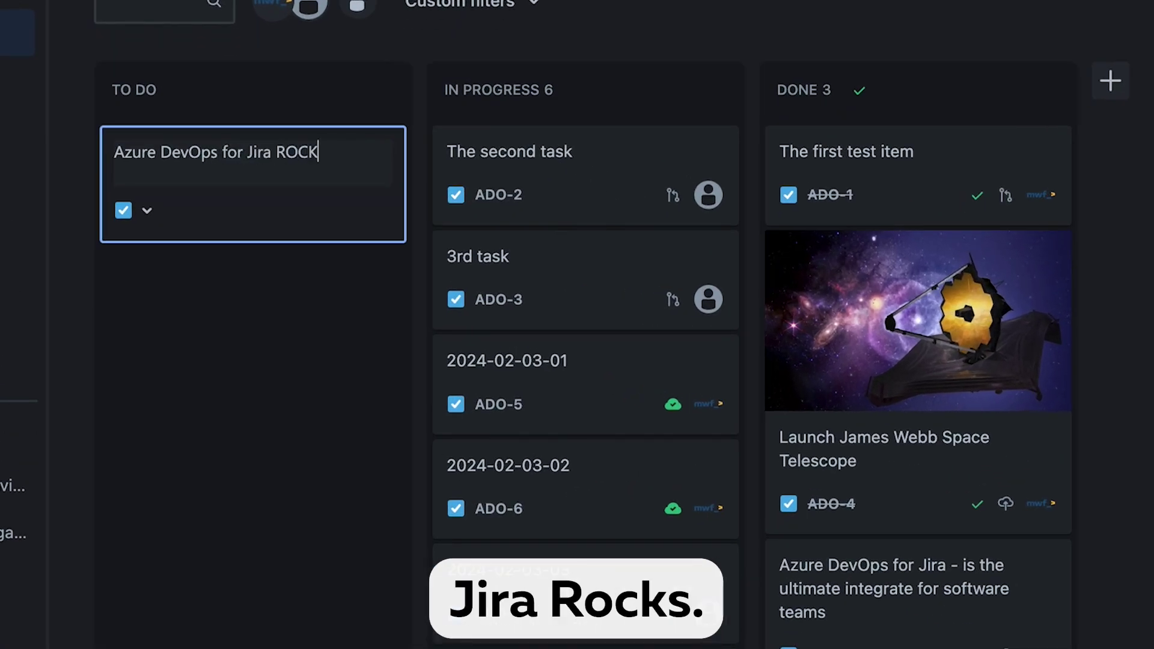
pyautogui.write('!')
pyautogui.press('Return')
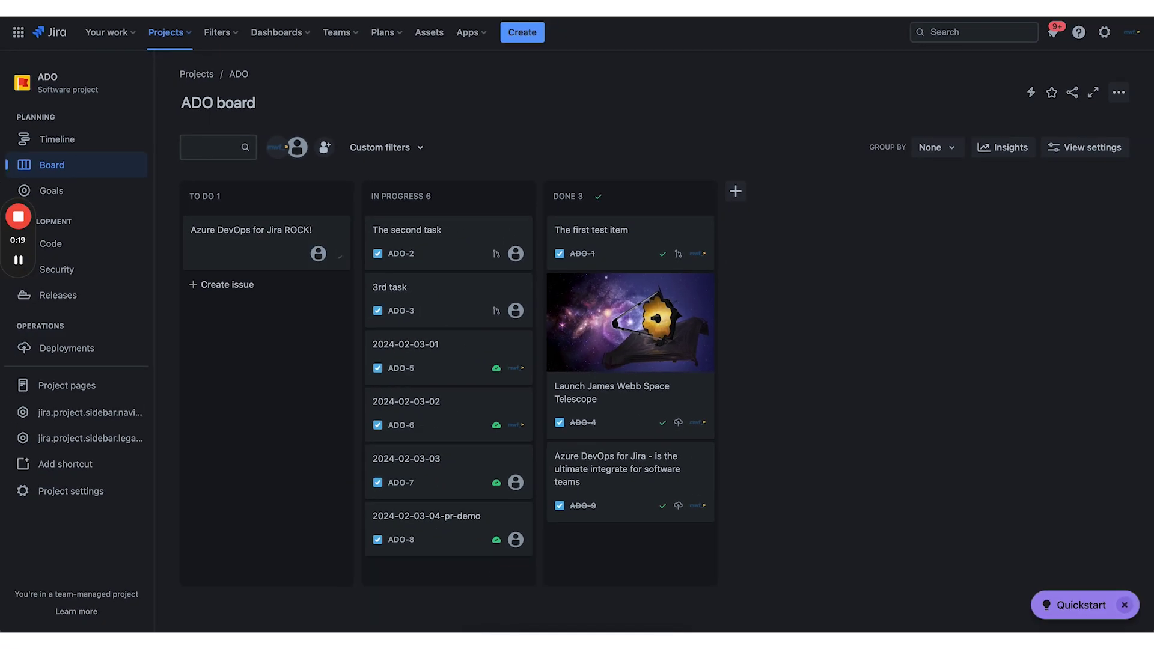
# Assign ADO-10 to yourself and start creating its branch in Azure DevOps
pyautogui.click(297, 266)
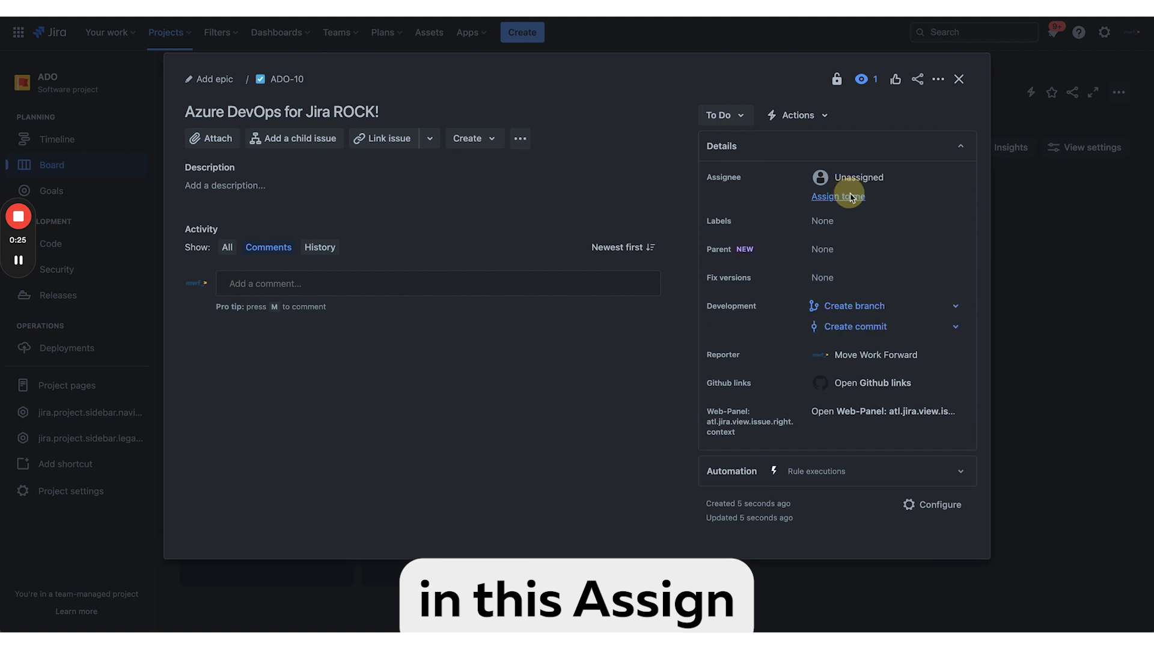
pyautogui.click(852, 197)
pyautogui.click(929, 294)
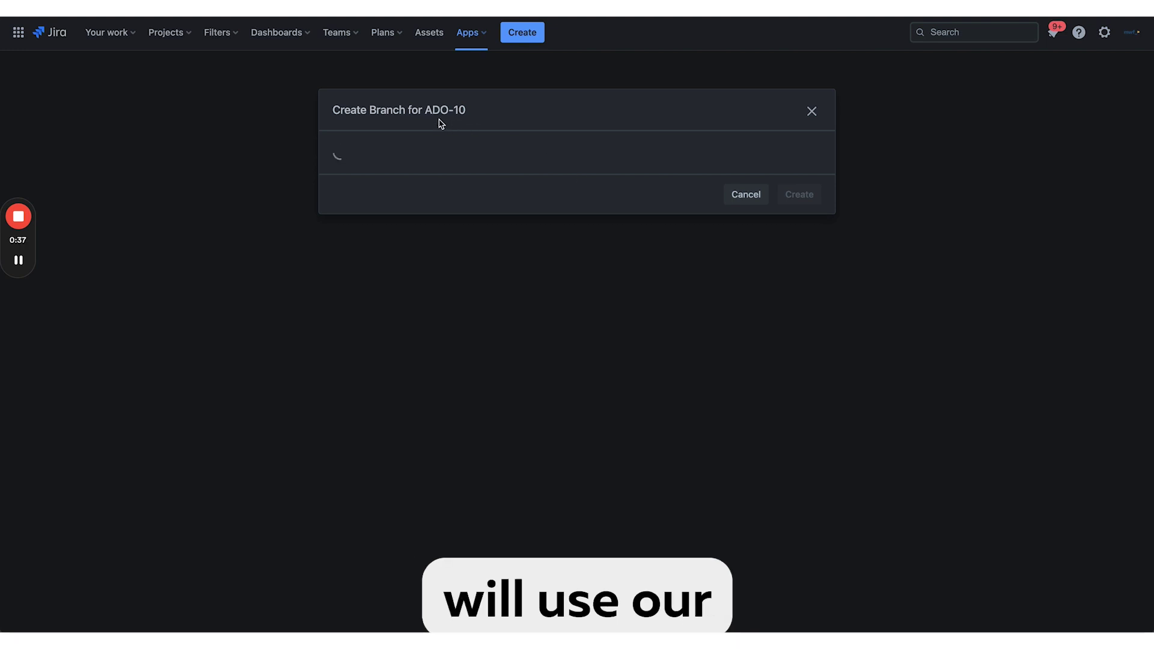
# Create branch ADO-10-azure-devops-for-jira-rocks from main in repo-01
pyautogui.click(437, 111)
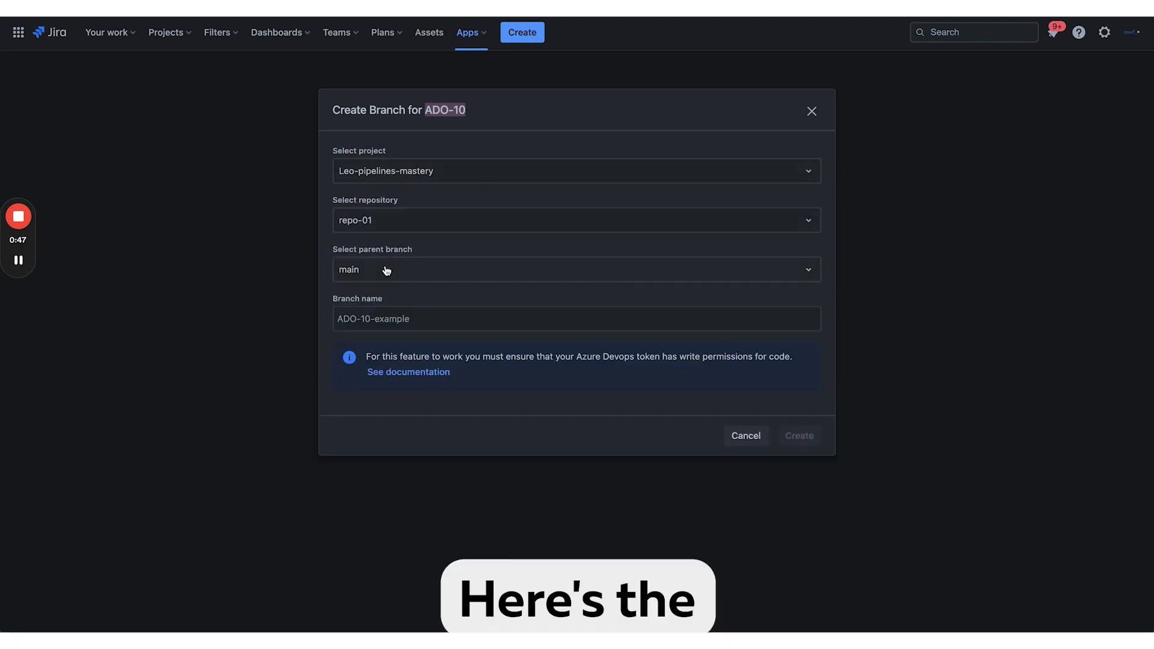
pyautogui.click(387, 319)
pyautogui.write('AD')
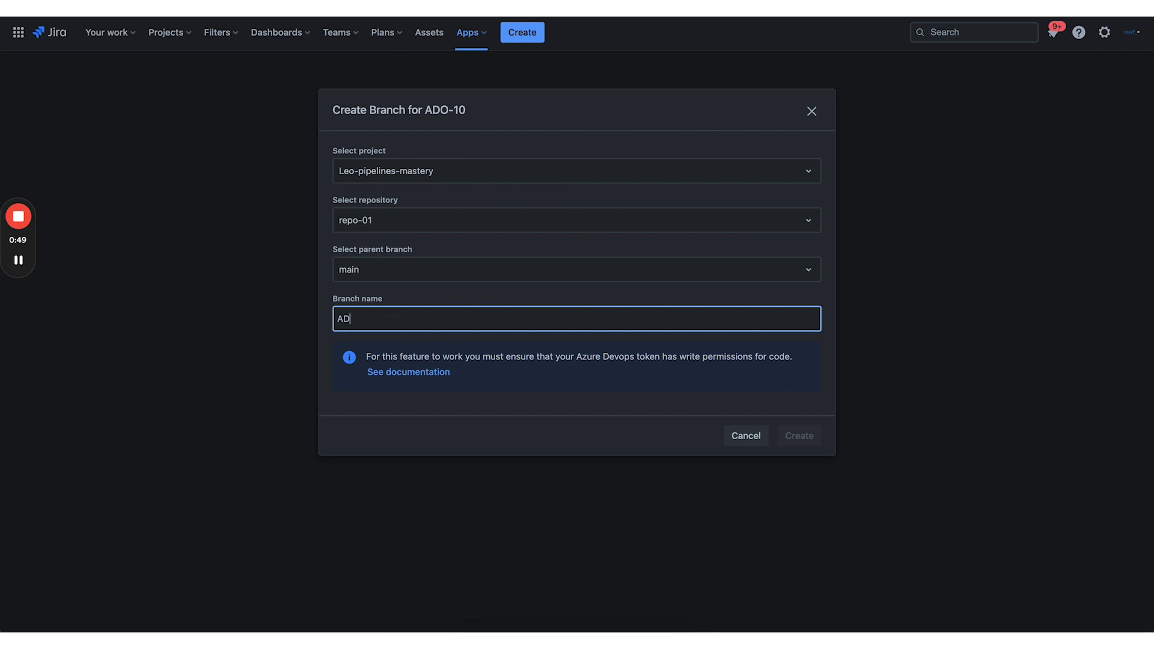
pyautogui.write('O-10-azr')
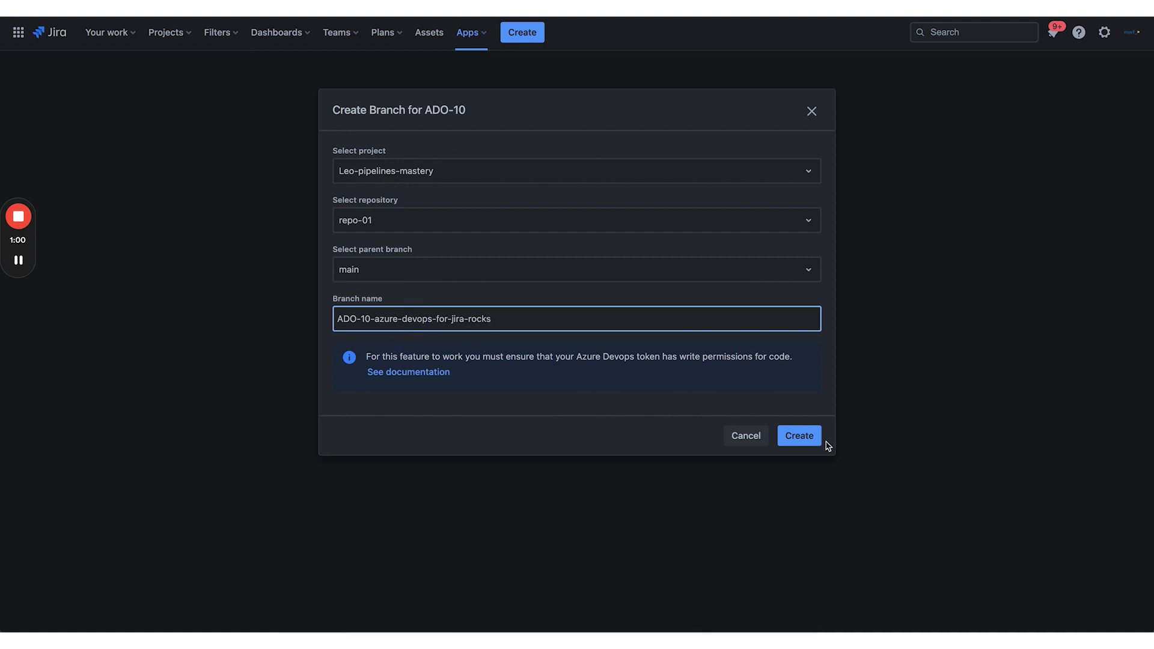
pyautogui.click(799, 437)
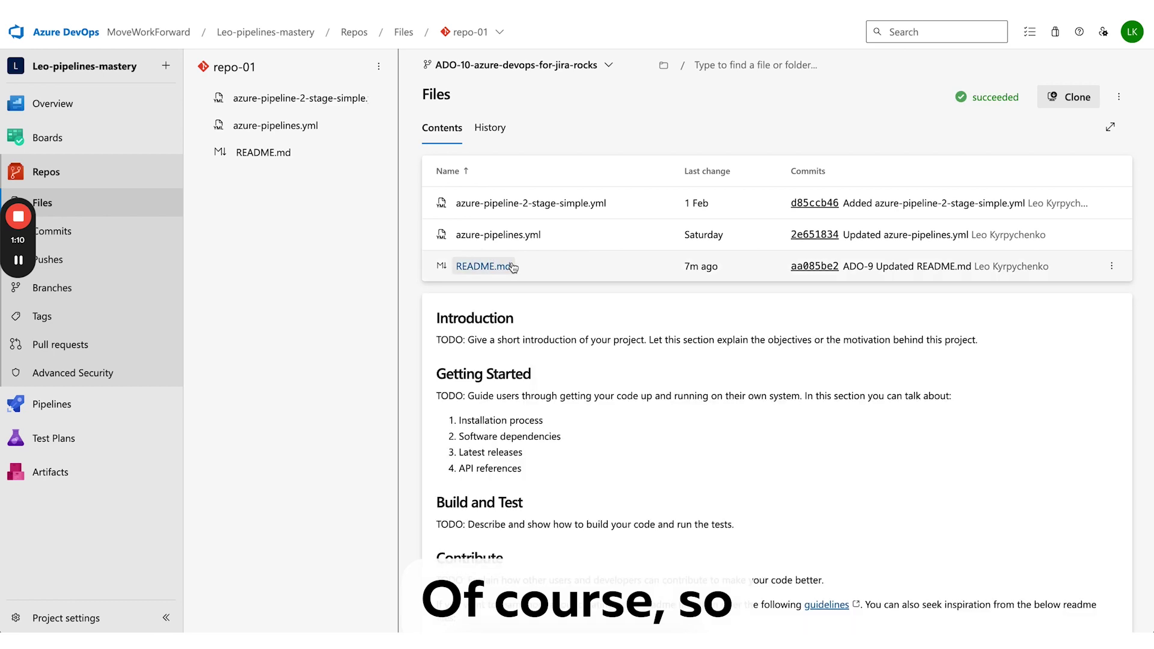
# Edit README.md on the ADO-10-azure-devops-for-jira-rocks branch
pyautogui.click(612, 267)
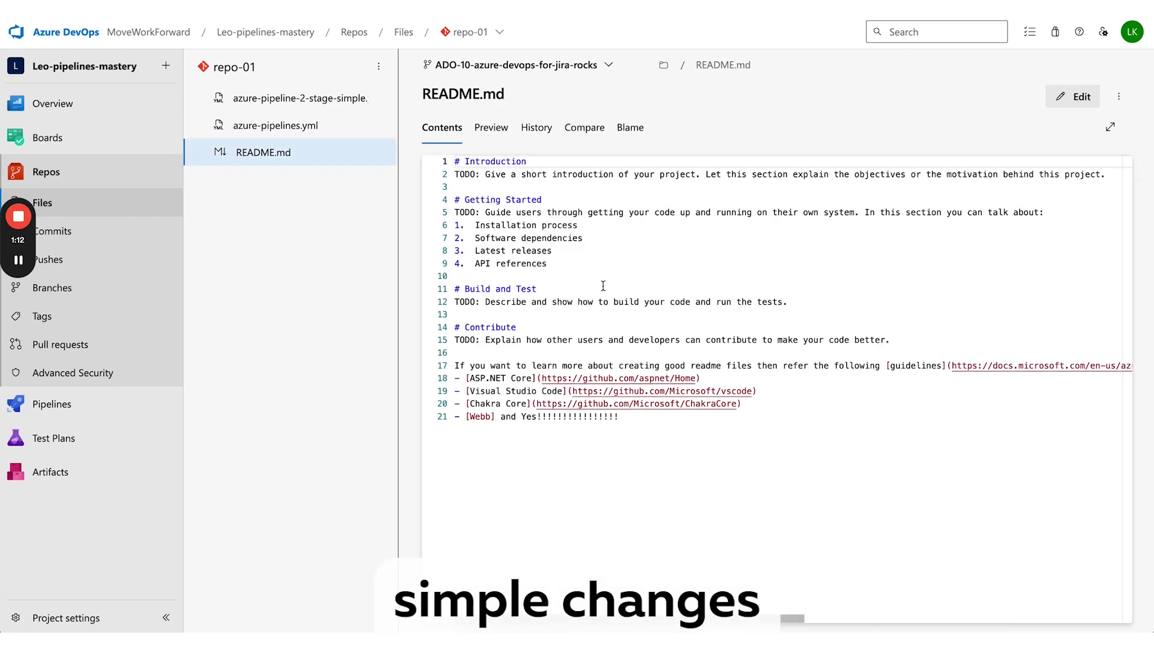
pyautogui.click(652, 426)
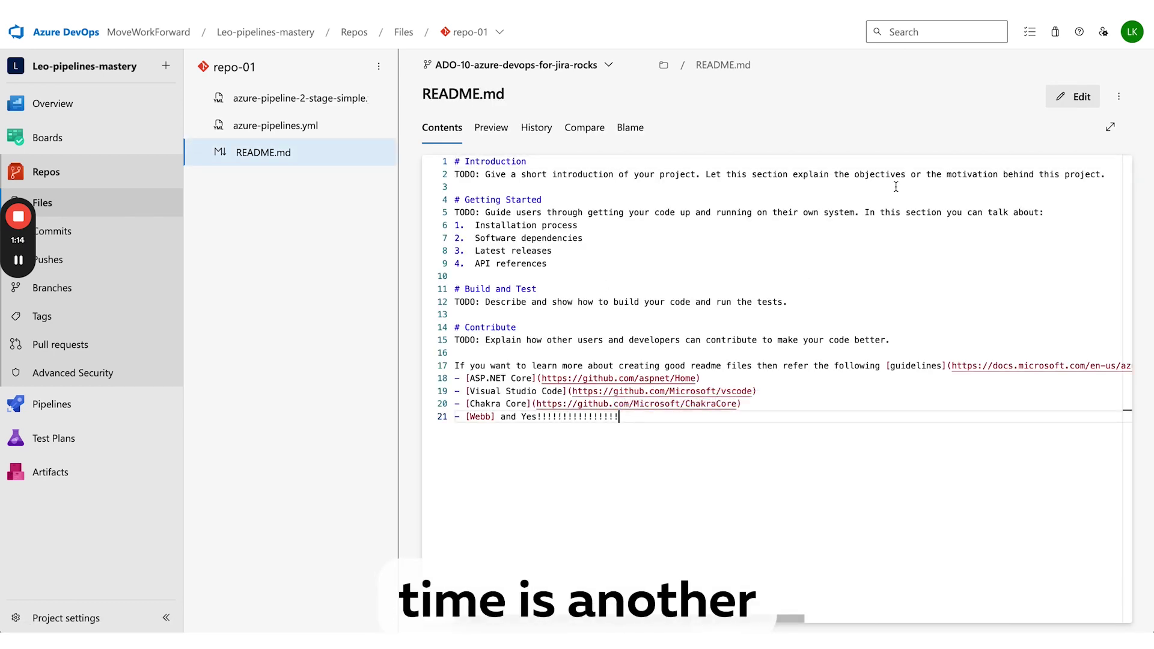
pyautogui.click(1075, 96)
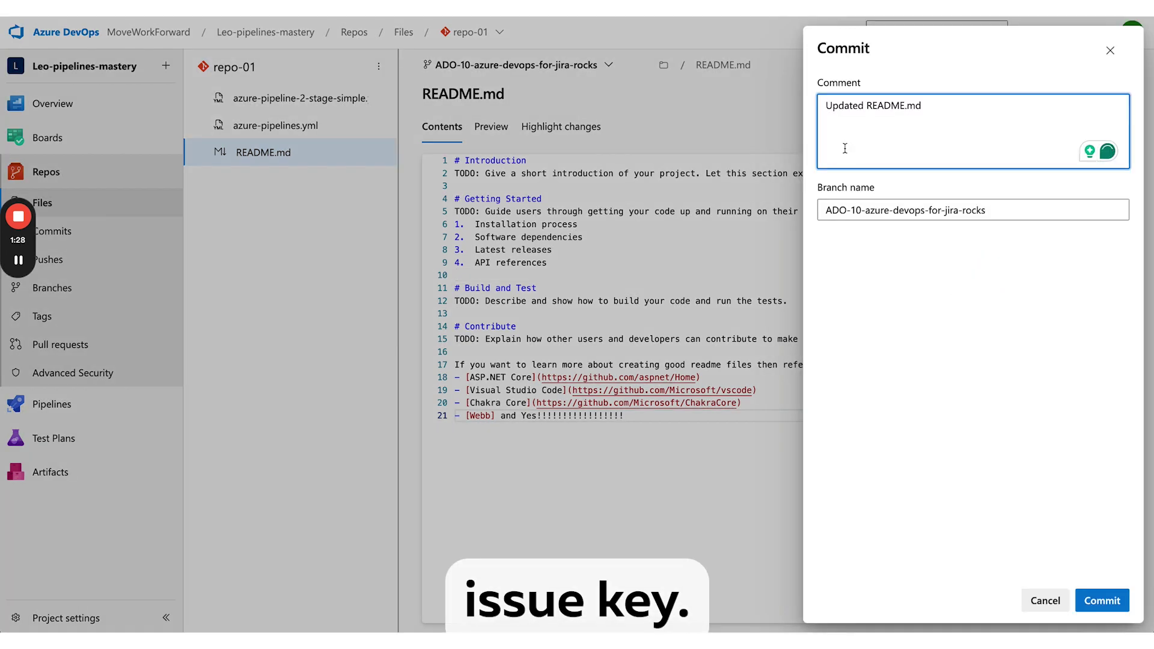
# Commit the change as 'ADO-10 Updated README.md' and start a pull request into main
pyautogui.write('ADO')
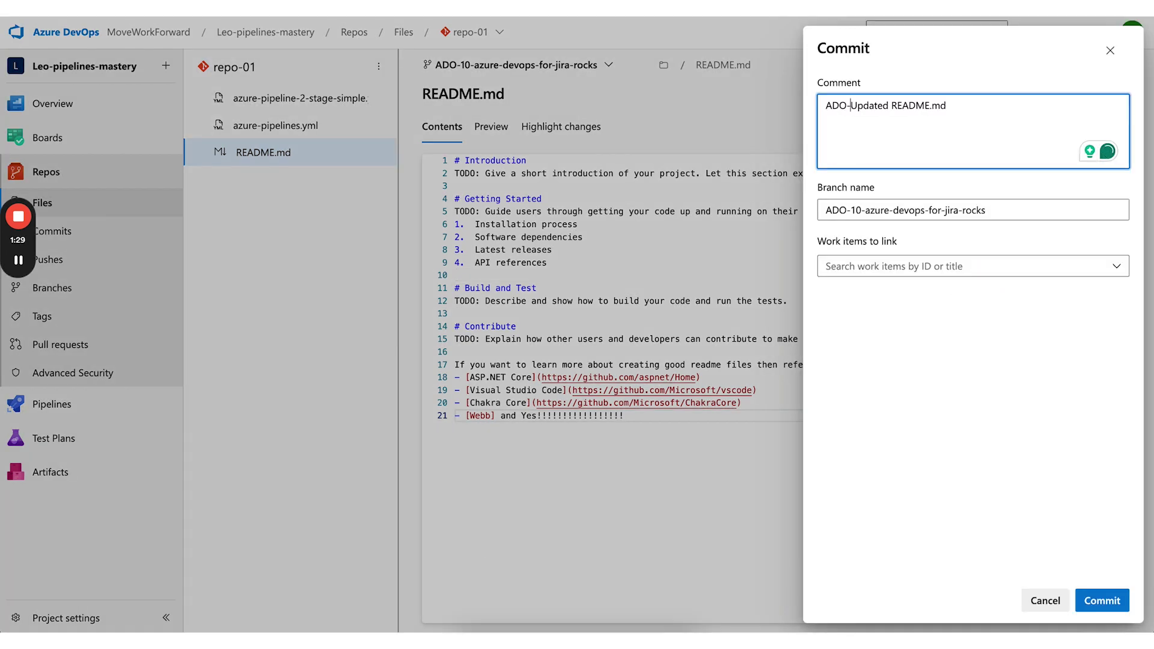
pyautogui.write('-10')
pyautogui.moveTo(826, 105); pyautogui.dragTo(861, 105)
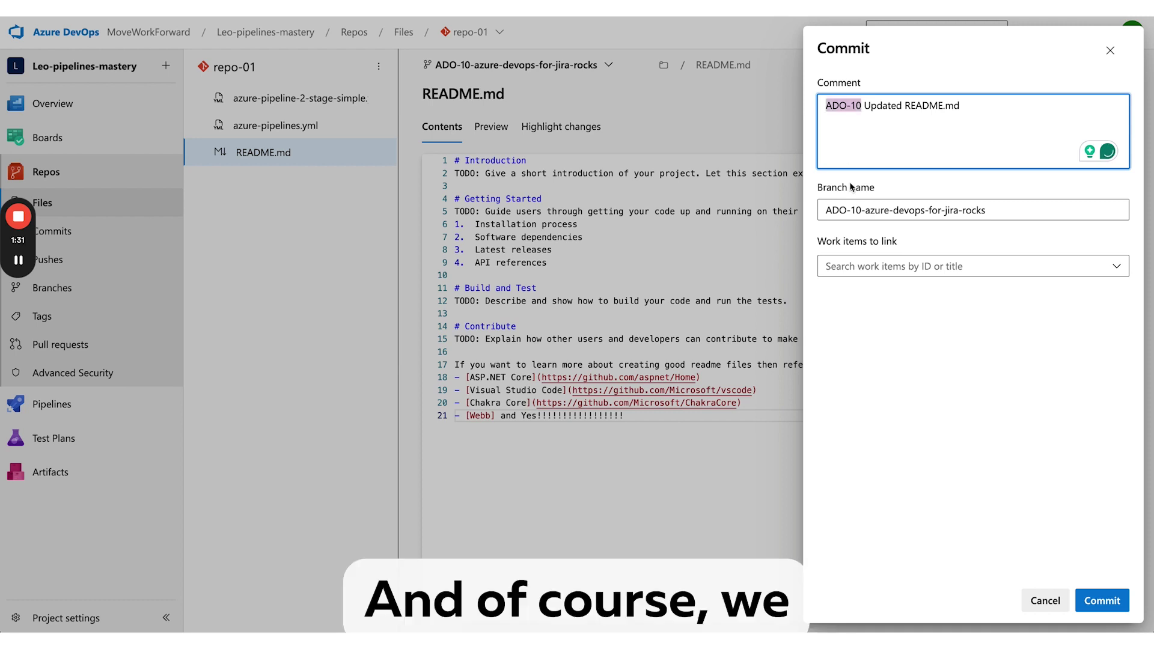
pyautogui.click(872, 210)
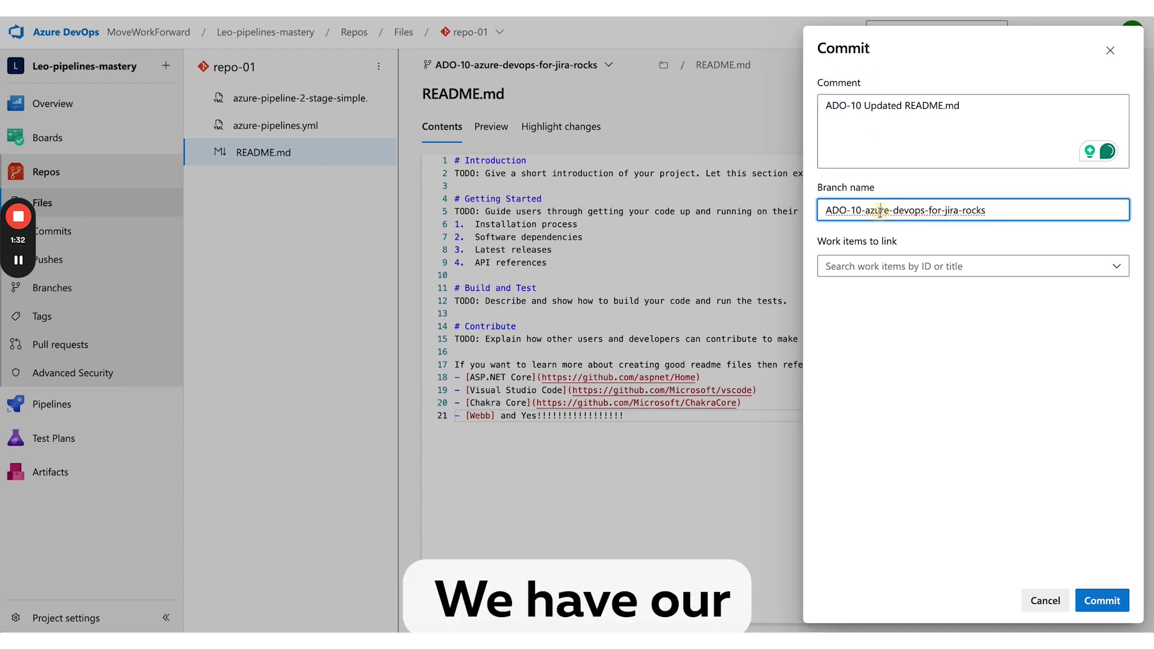
pyautogui.click(906, 381)
pyautogui.click(1104, 606)
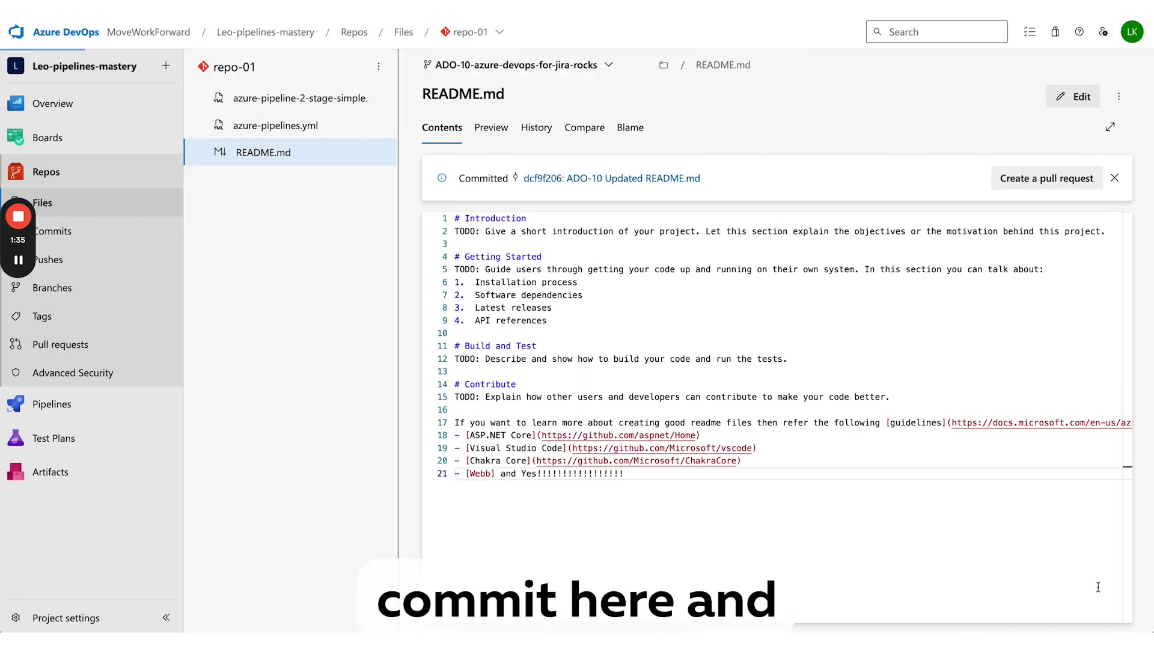
pyautogui.click(1064, 181)
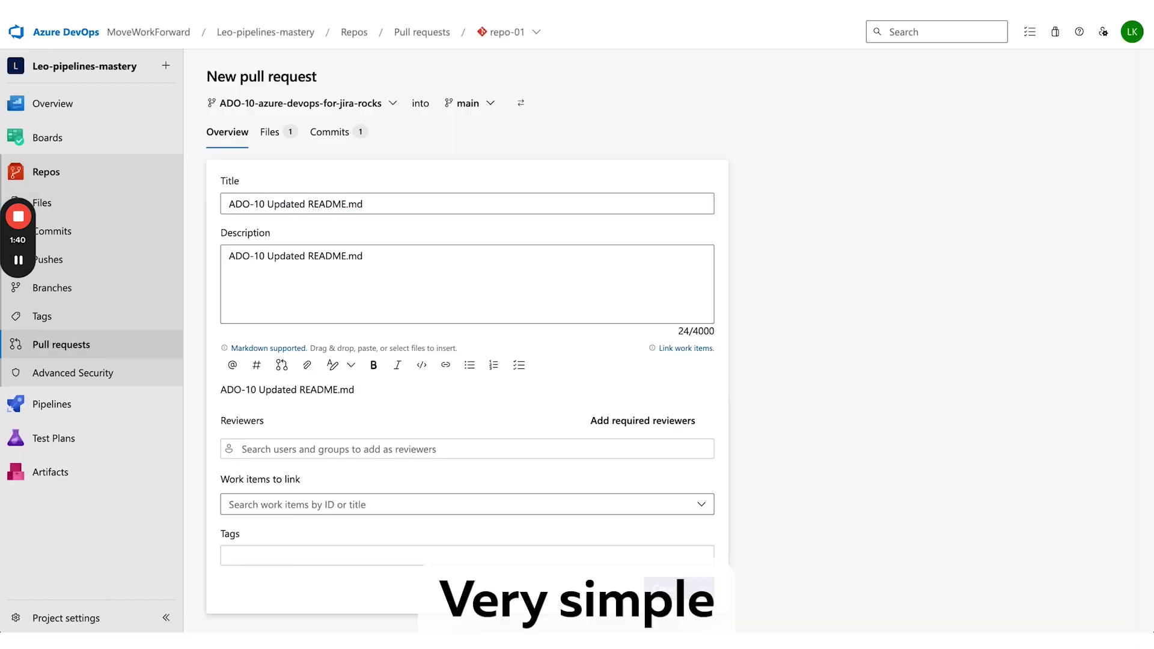
# Create the pull request and check ADO-10's history and development links in Jira
pyautogui.click(664, 585)
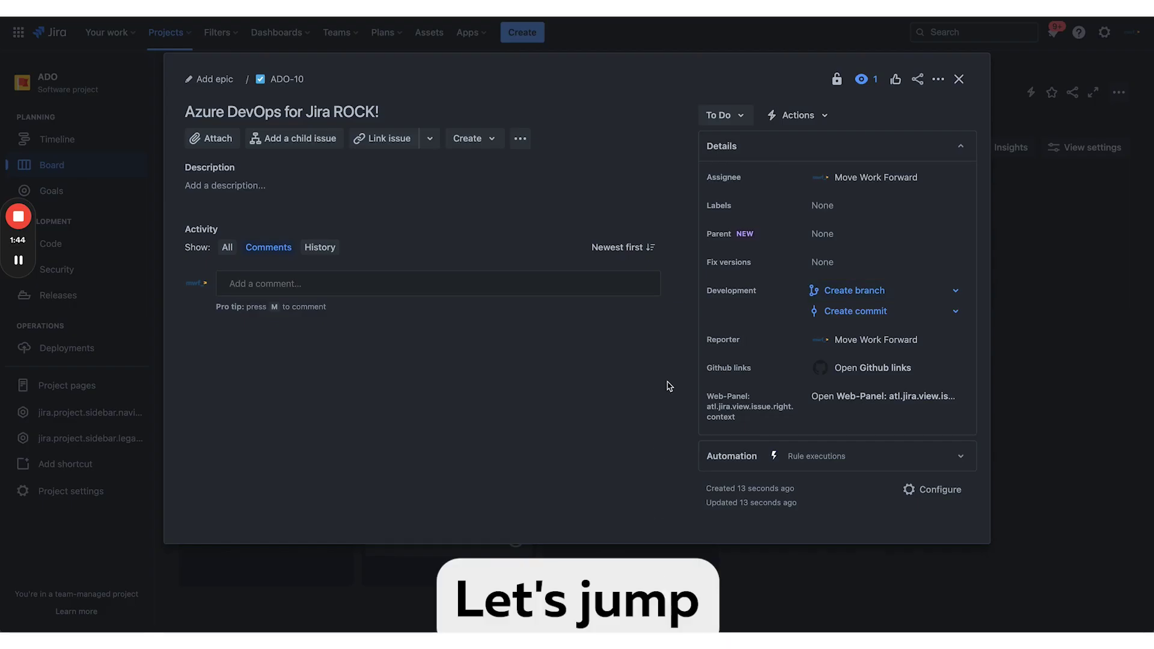
pyautogui.press('super+r')
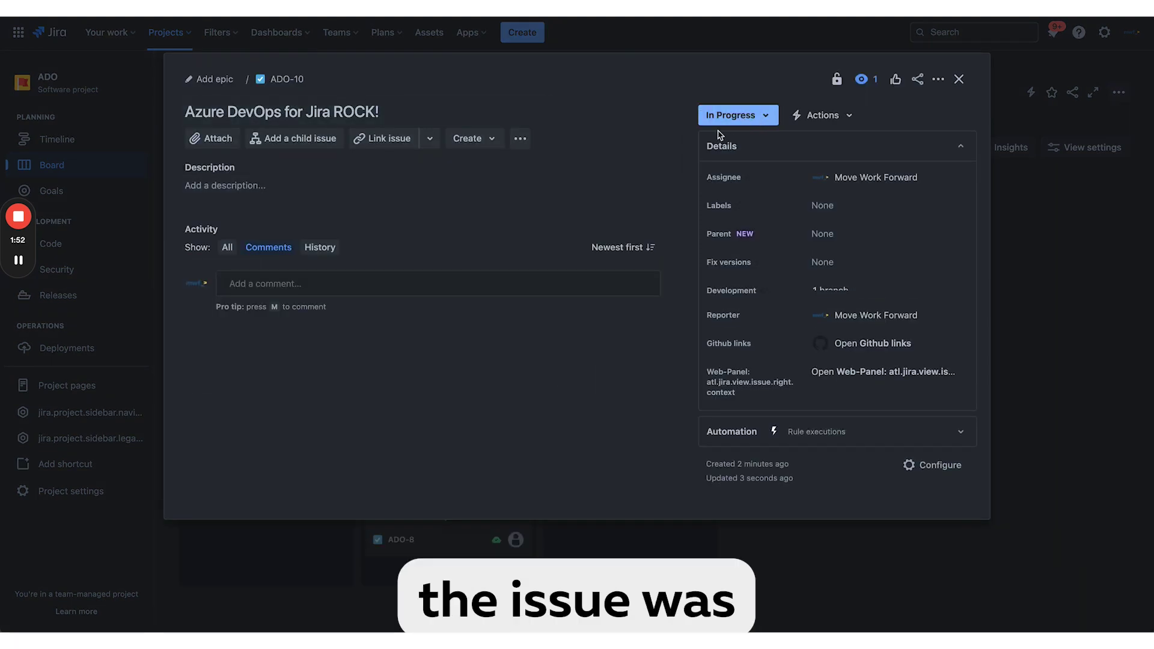
pyautogui.click(320, 247)
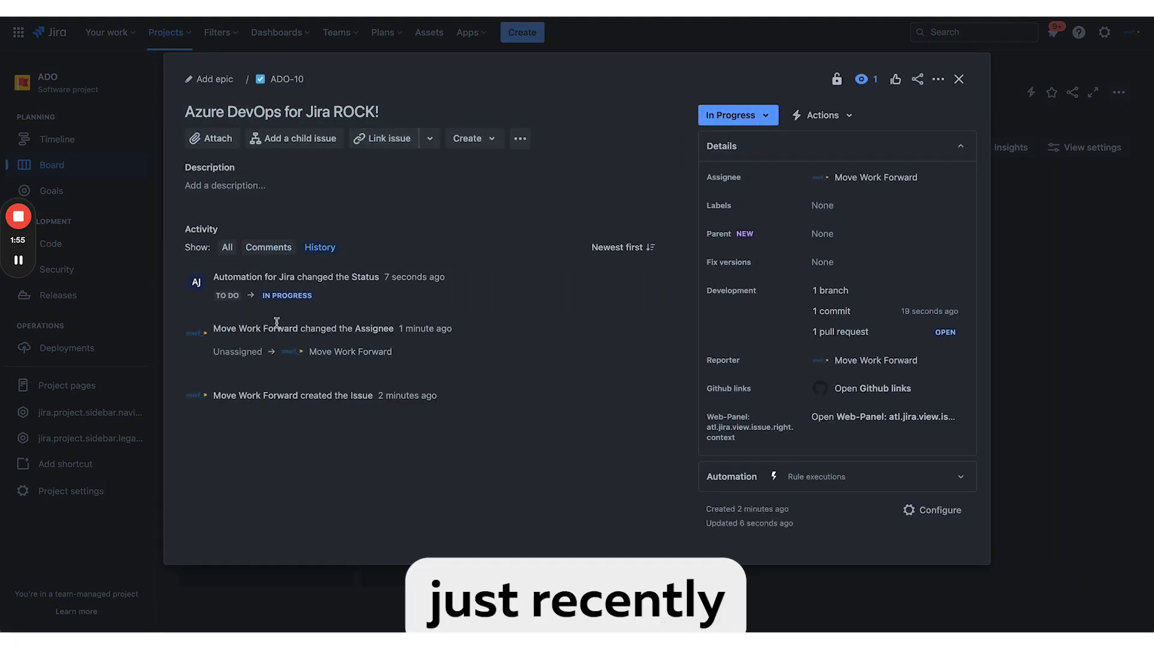
pyautogui.click(268, 247)
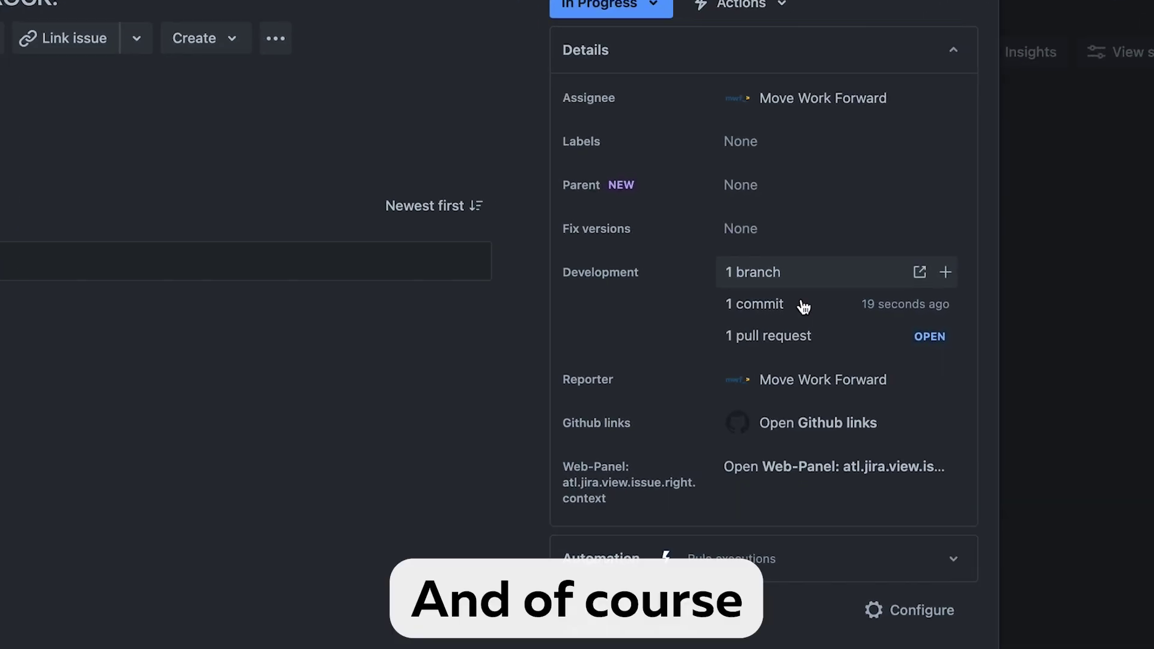
# Complete and merge pull request 86 into main
pyautogui.moveTo(757, 272)
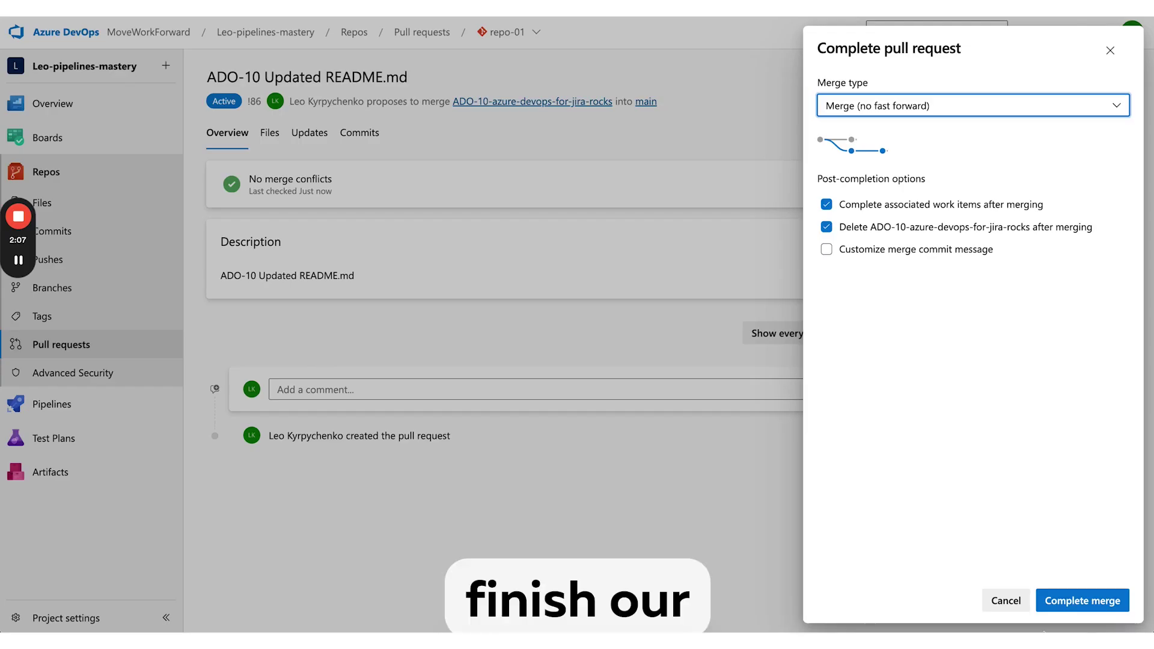
pyautogui.click(1081, 601)
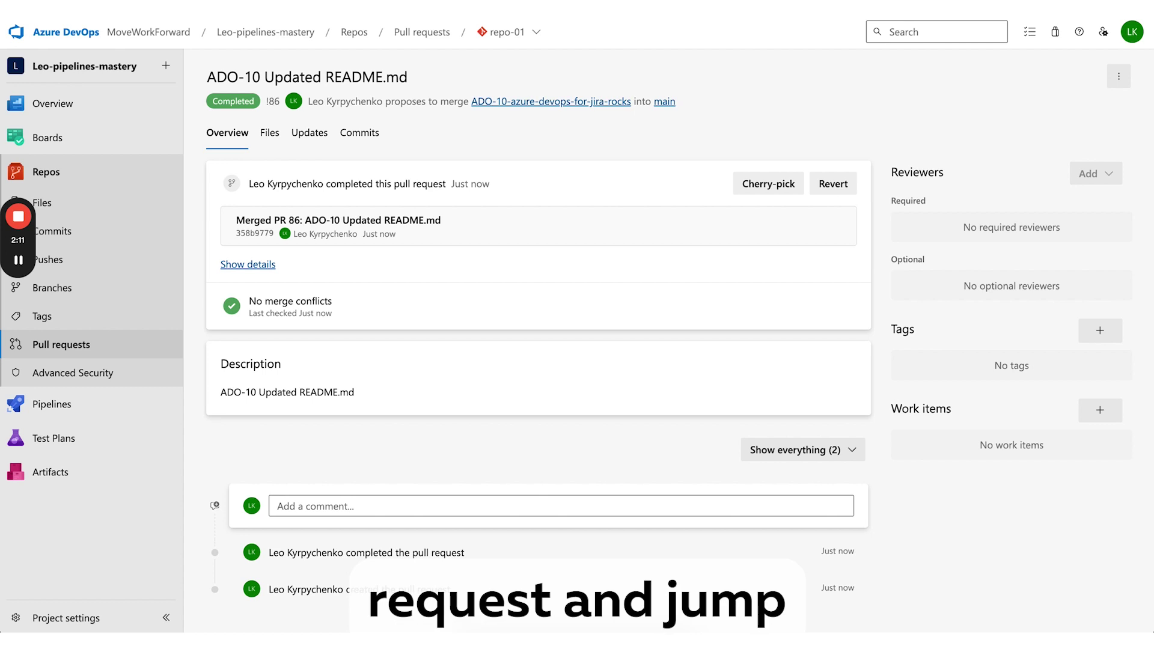
pyautogui.hotkey('alt', 'Tab')
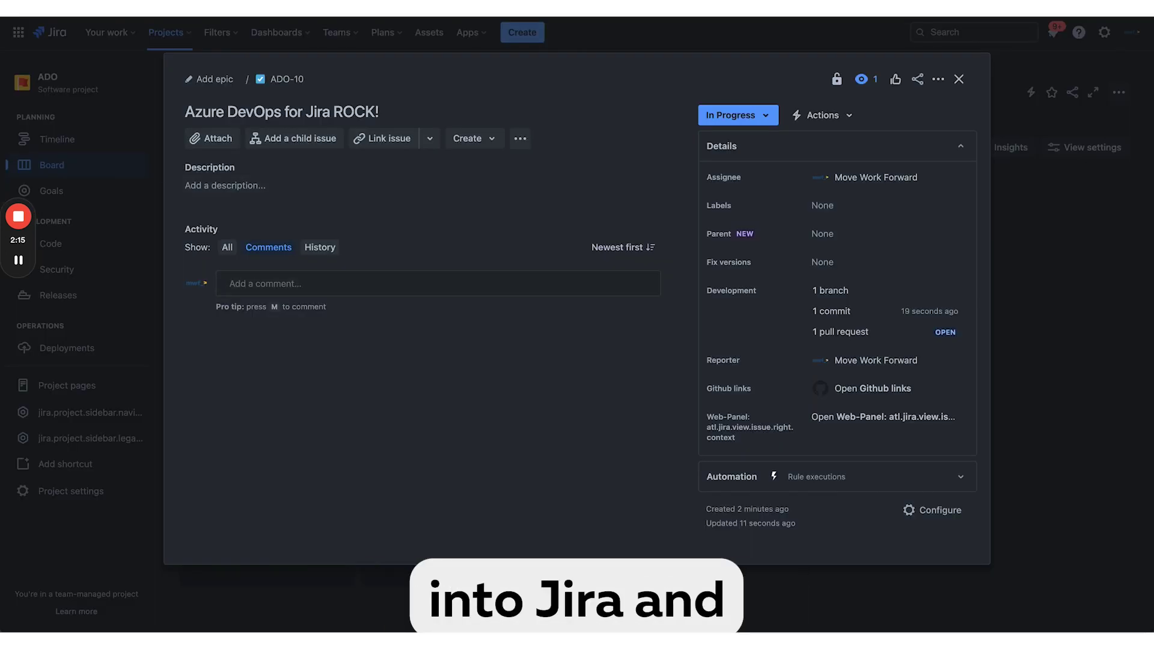
# Refresh ADO-10, confirm the pull request is merged, and open build #743 from its builds list
pyautogui.press('super+r')
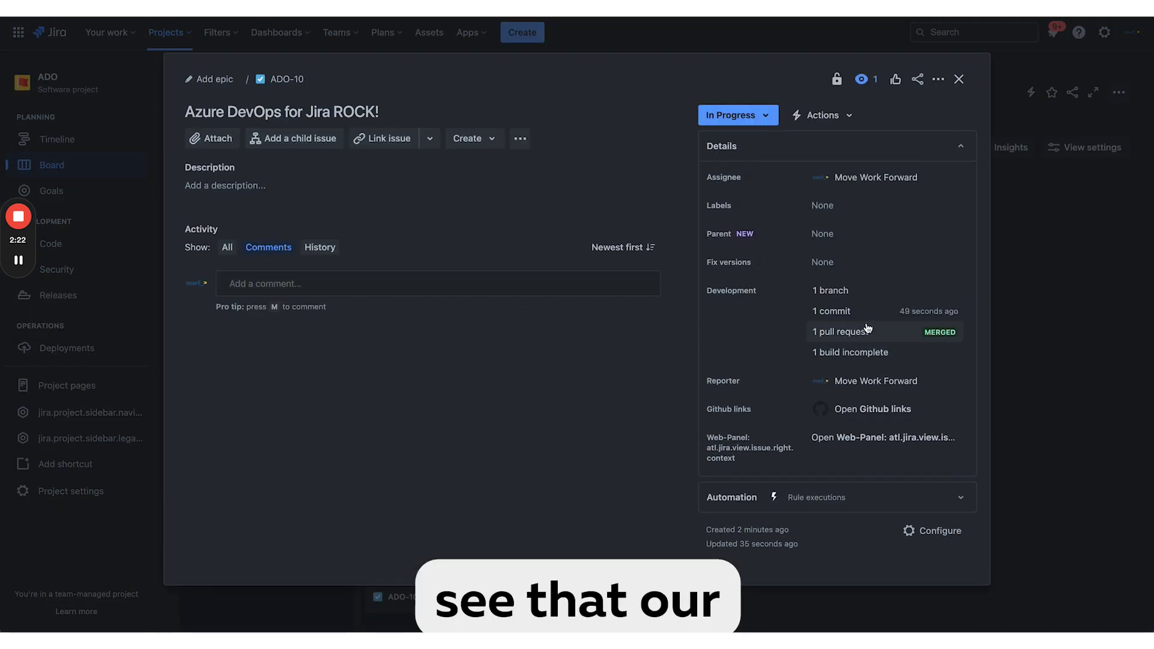
pyautogui.moveTo(874, 331)
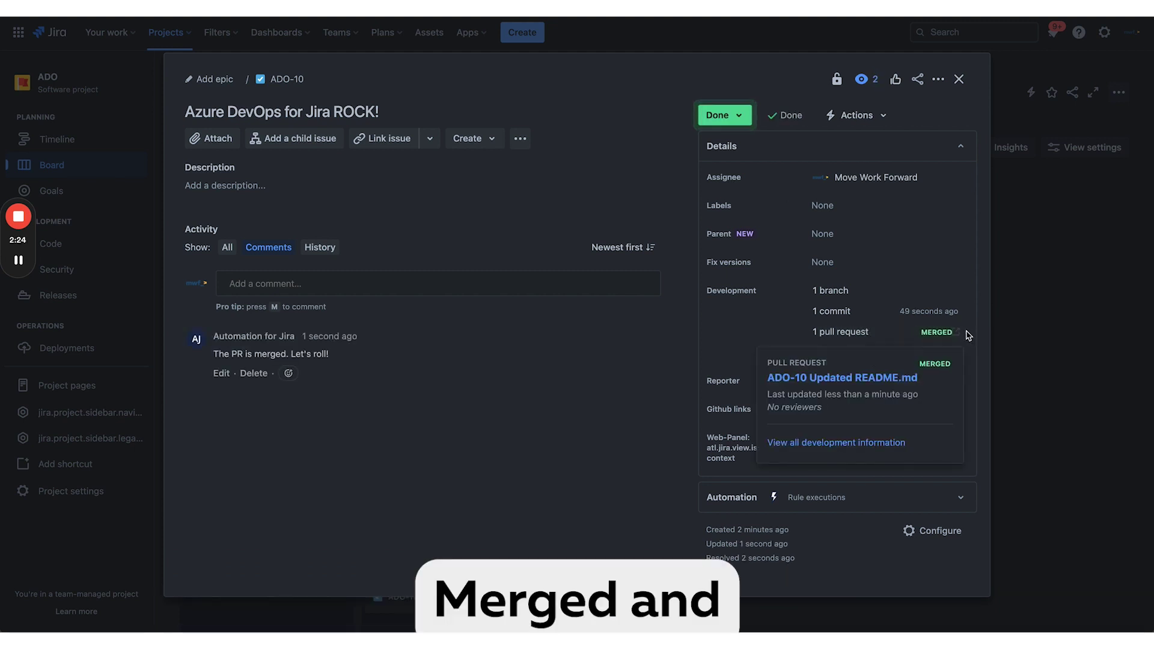
pyautogui.click(877, 345)
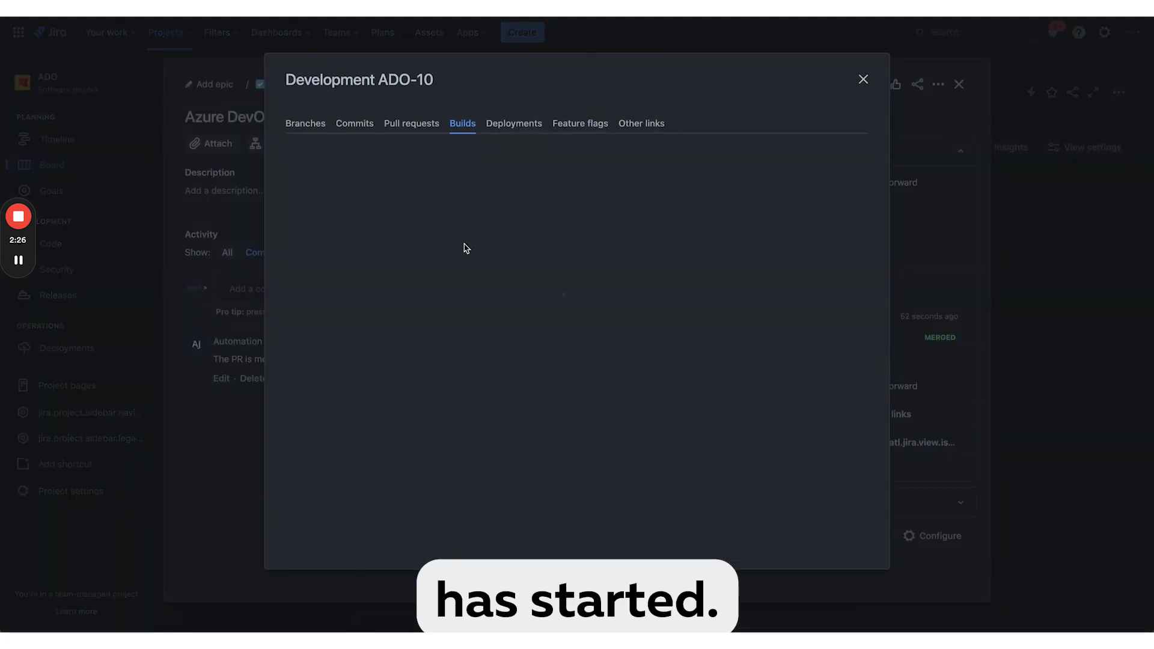
pyautogui.click(557, 216)
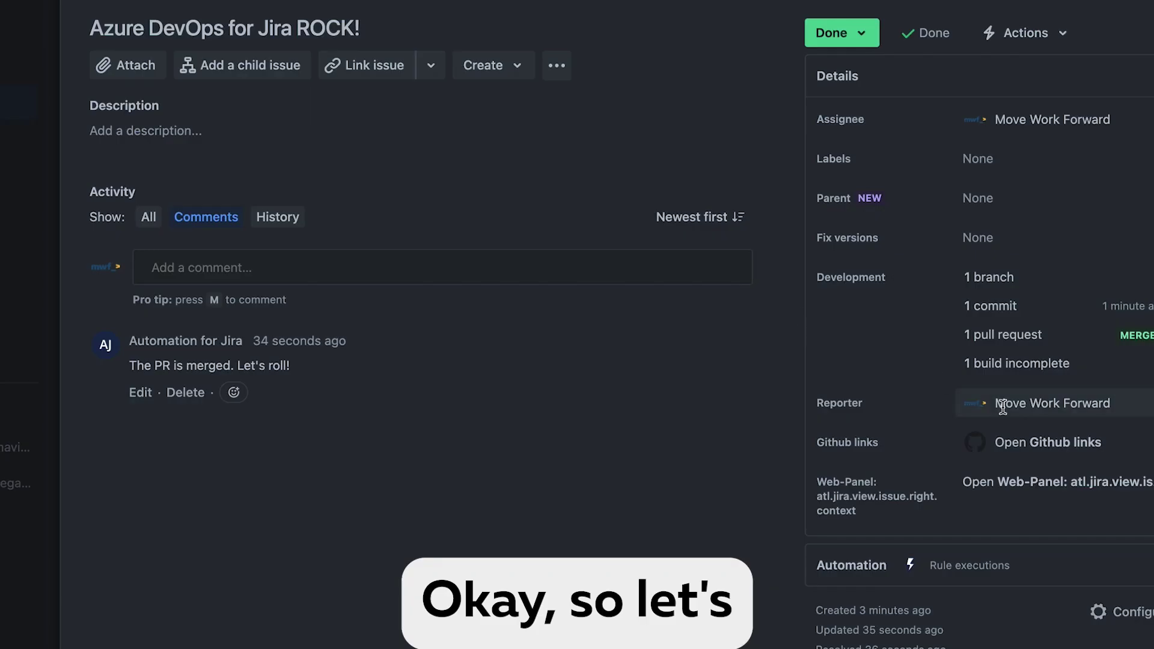
# Review the run's stages, then reopen ADO-10's incomplete build details in Jira
pyautogui.click(1018, 365)
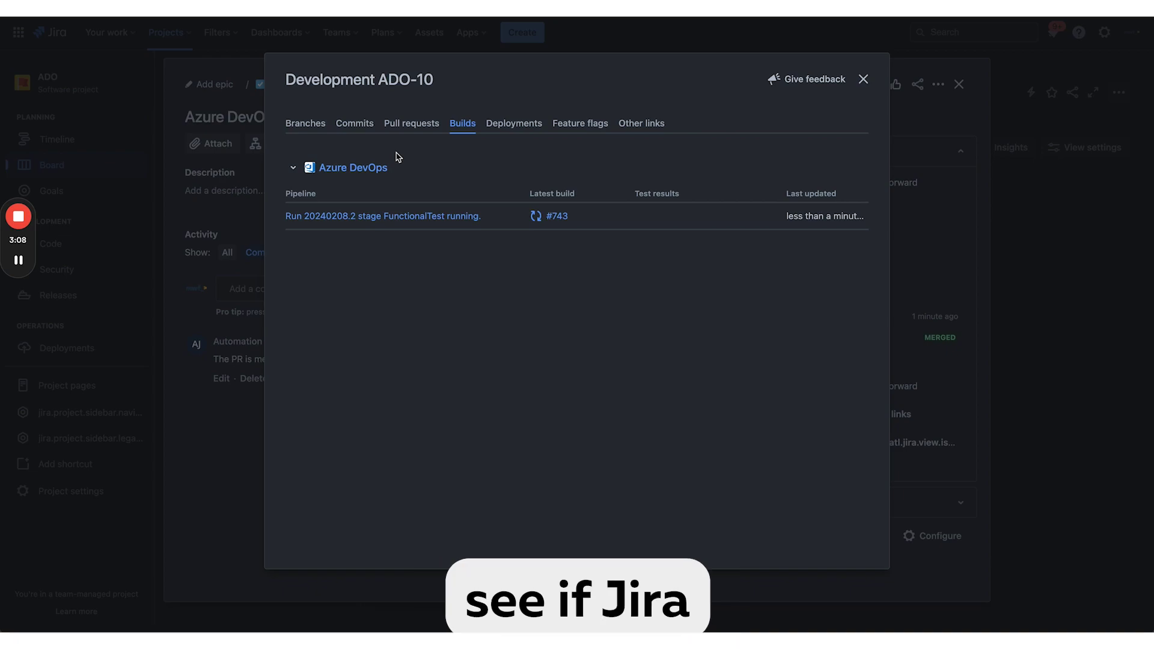
# Reload ADO-10 and check the Builds and Deployments tabs of its Development details
pyautogui.press('super+r')
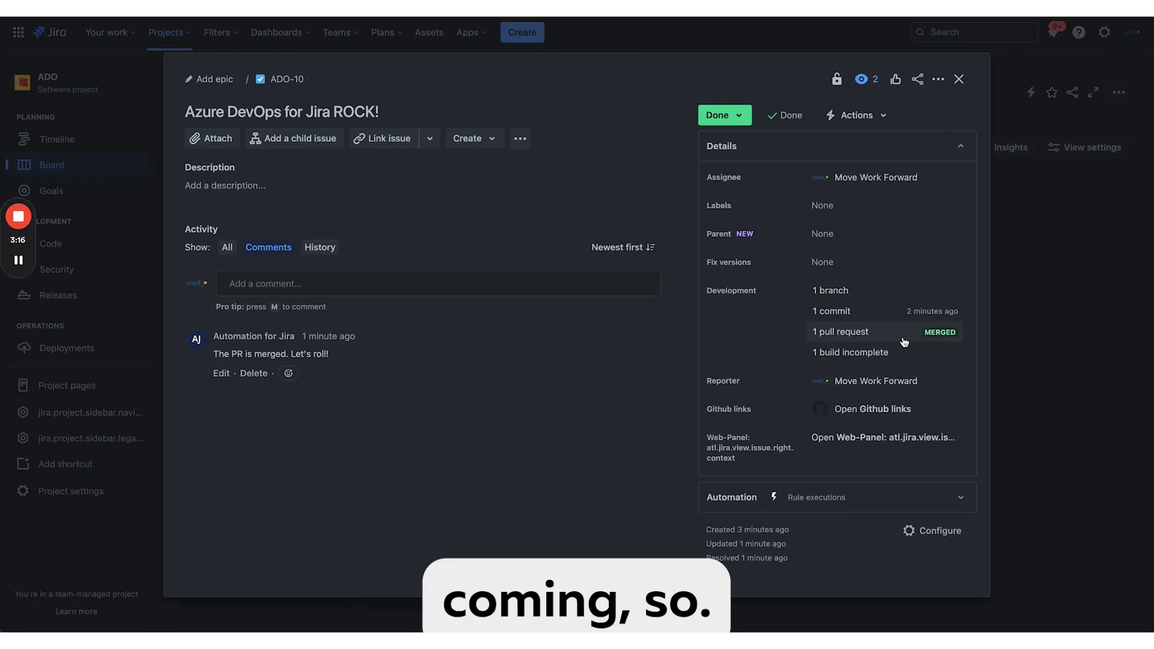
pyautogui.moveTo(903, 336)
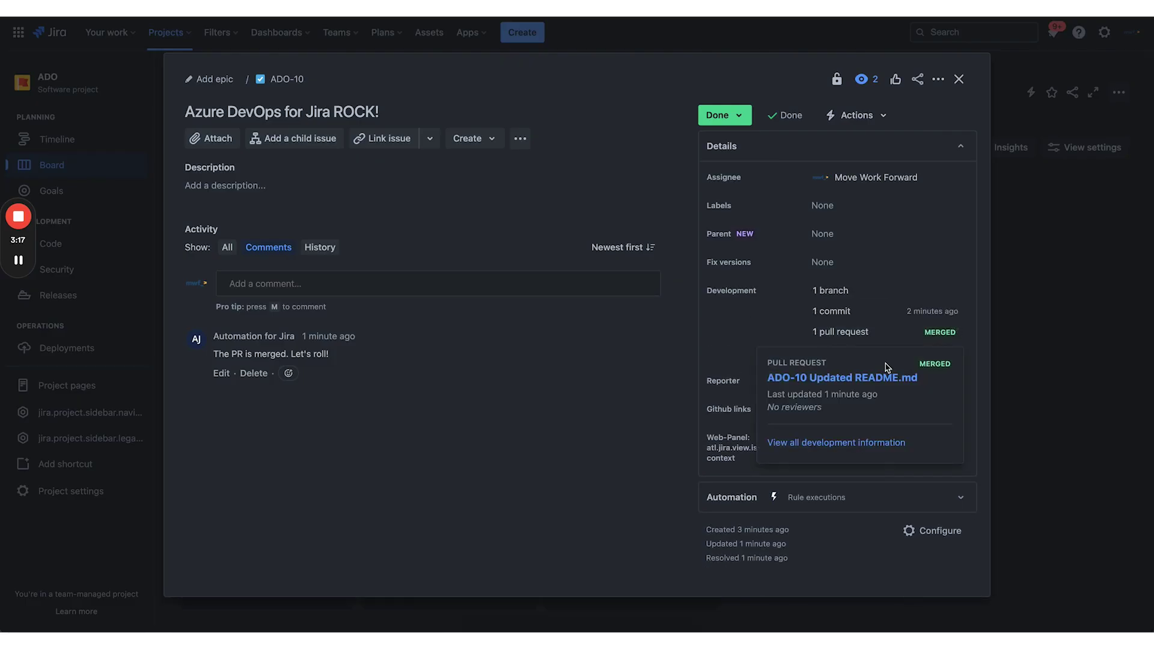
pyautogui.click(875, 334)
pyautogui.click(470, 134)
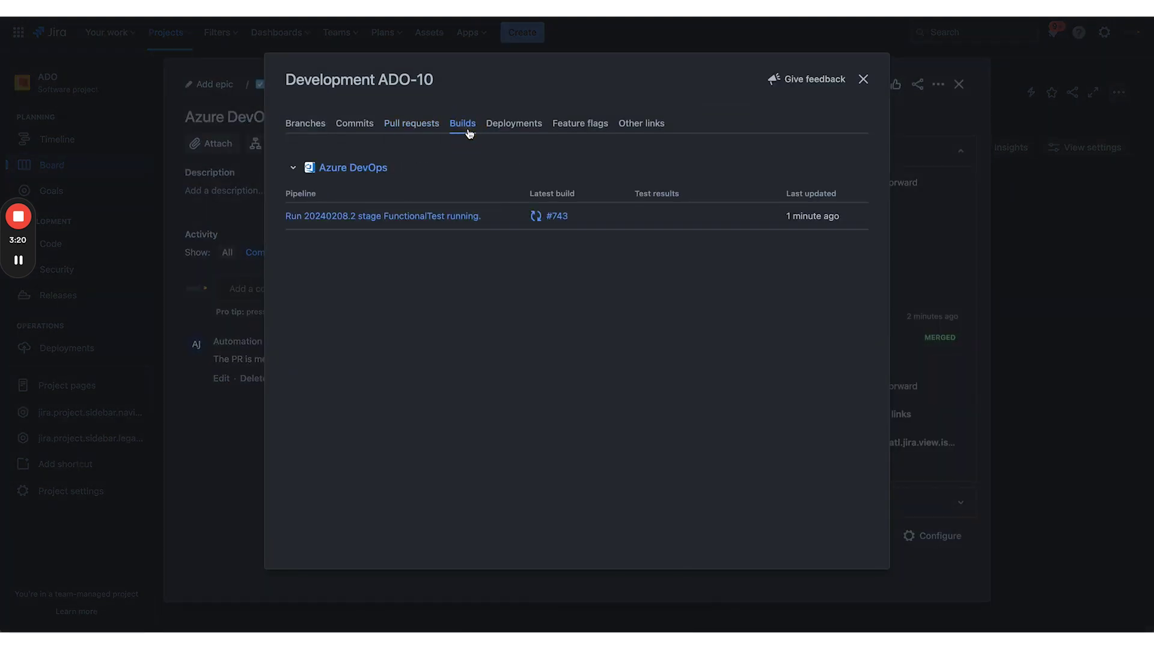
pyautogui.click(504, 124)
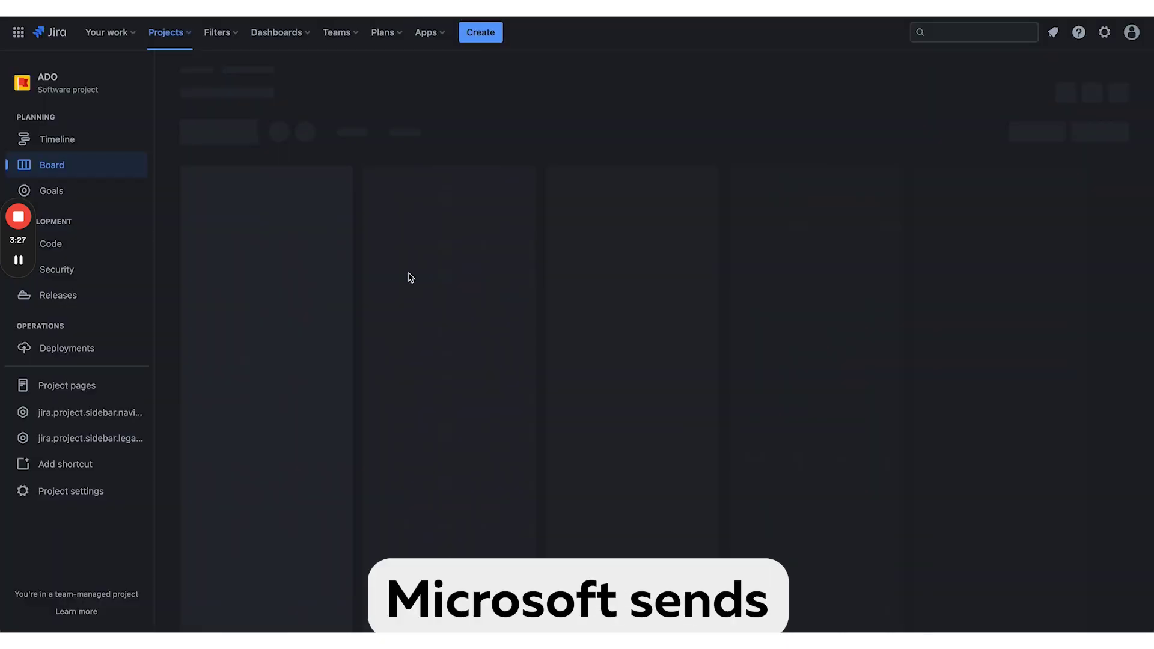
pyautogui.click(408, 277)
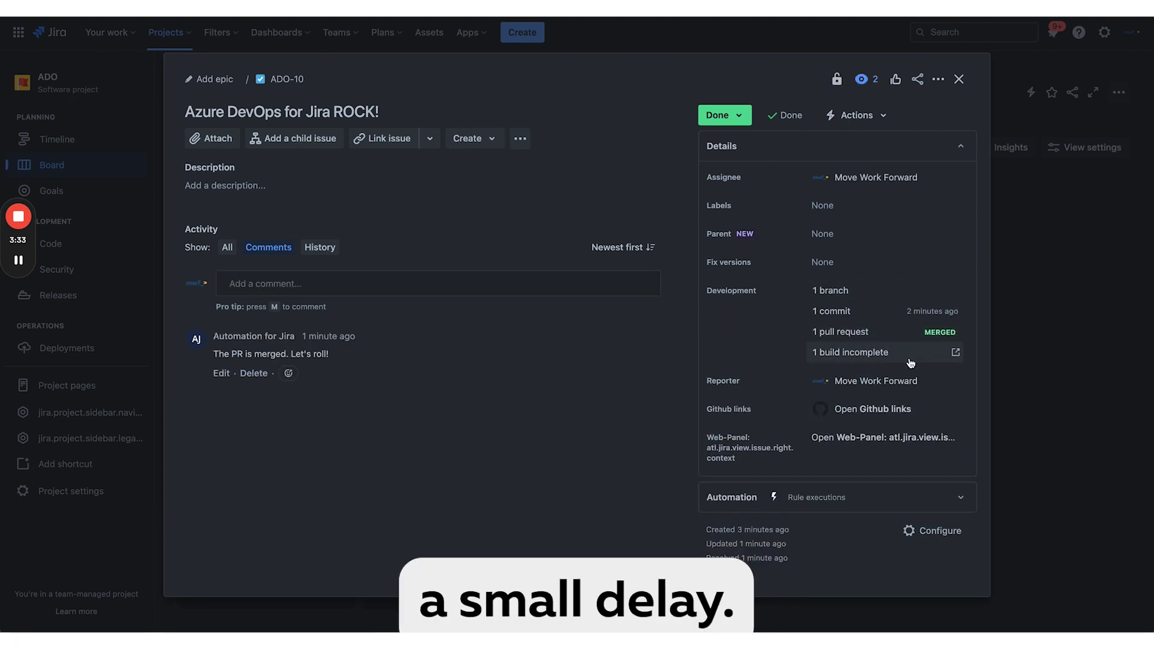
pyautogui.click(899, 356)
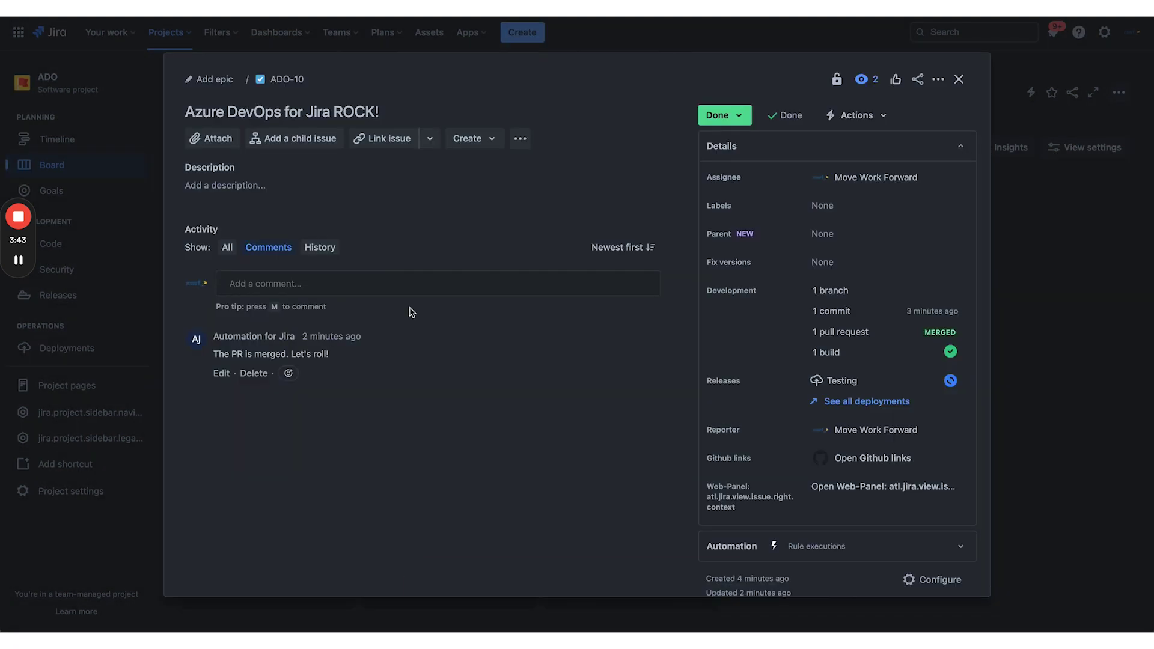
# Refresh ADO-10 and open the Testing release details, showing Pruebas as Successful
pyautogui.click(832, 353)
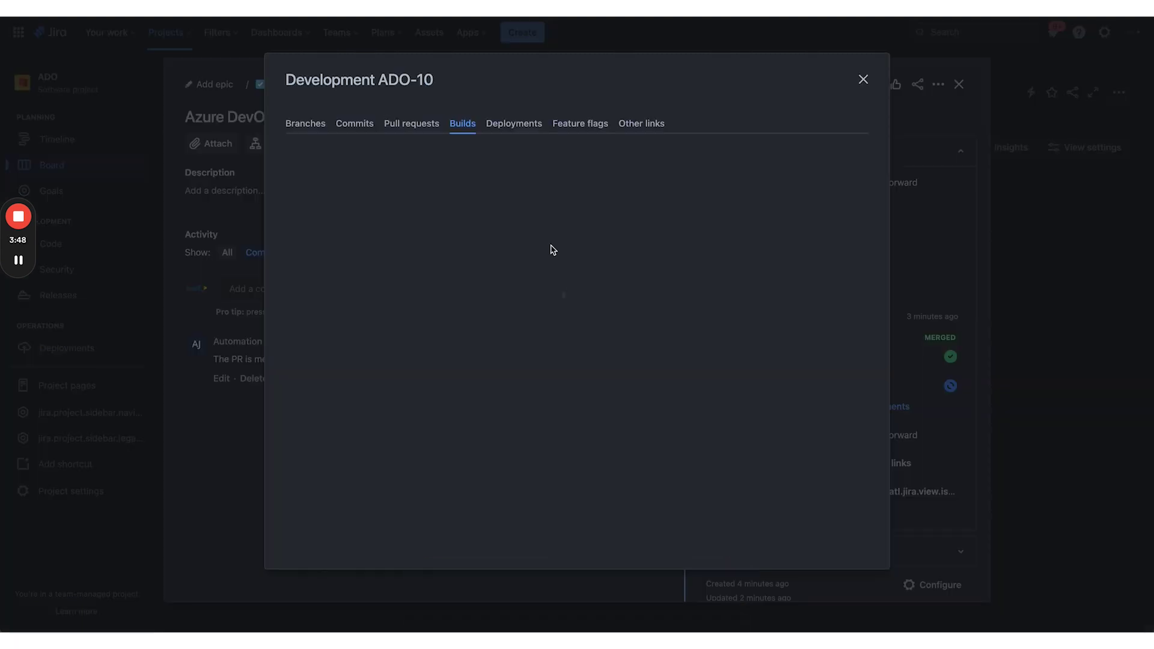
pyautogui.click(514, 125)
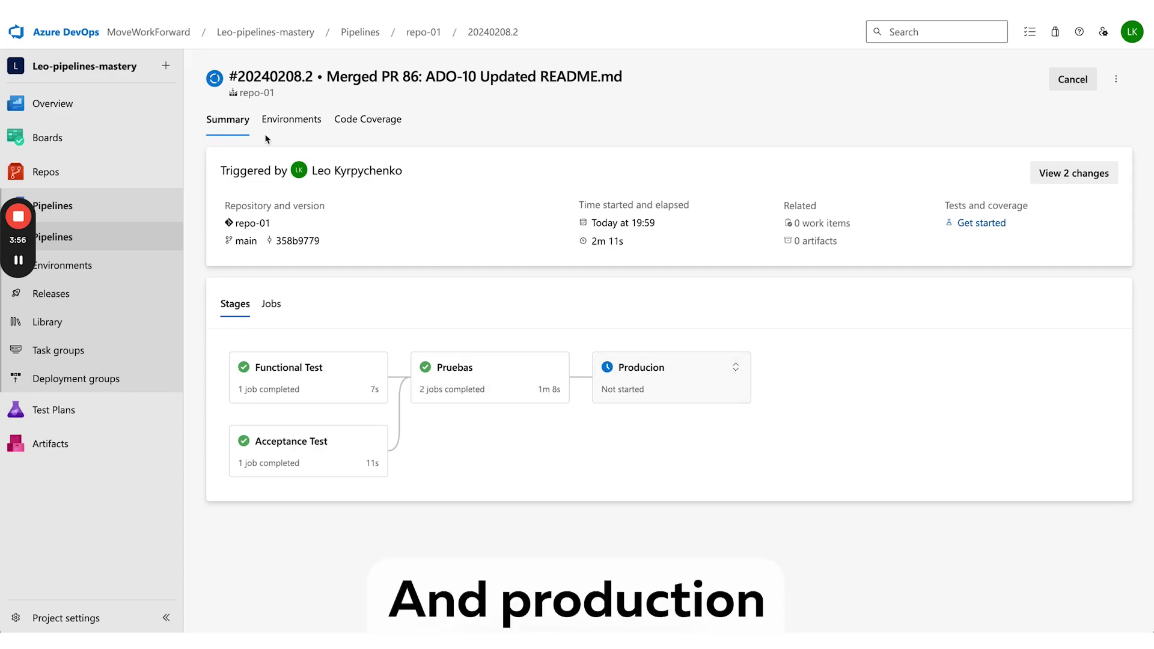
pyautogui.hotkey('alt', 'Tab')
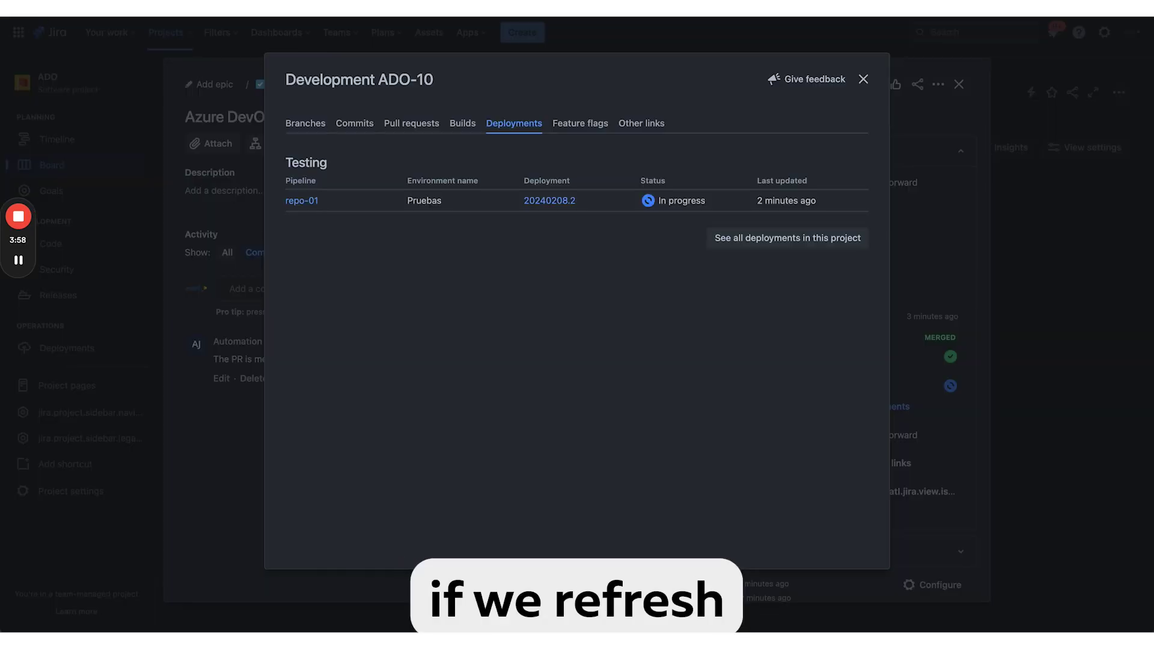
pyautogui.press('F5')
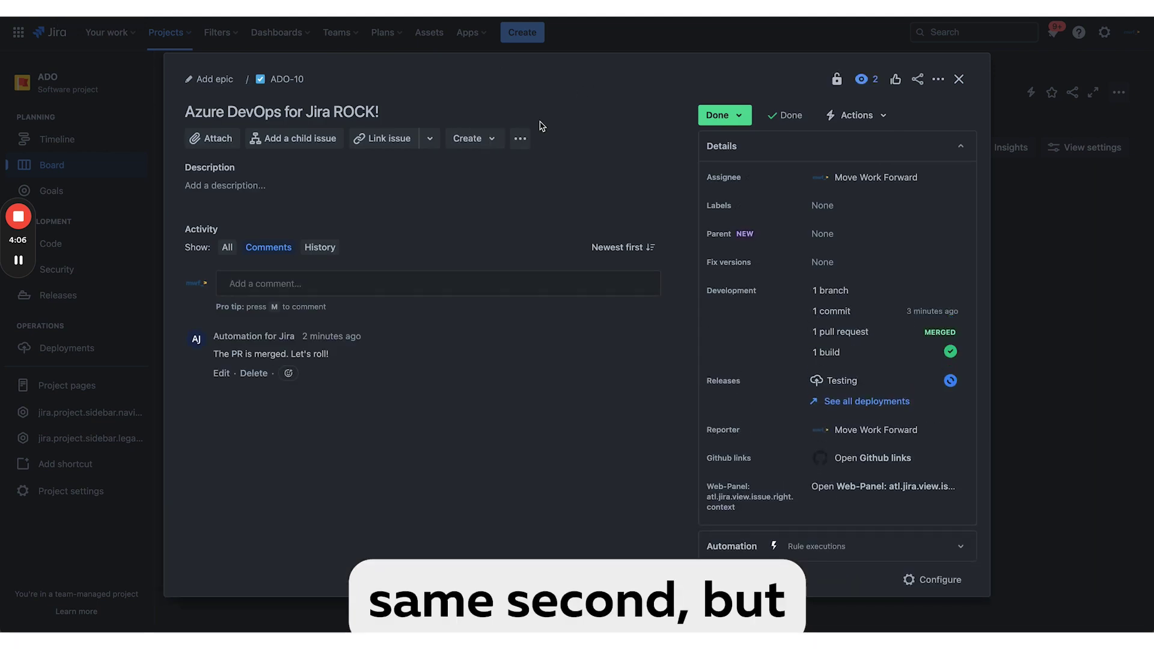
pyautogui.click(866, 389)
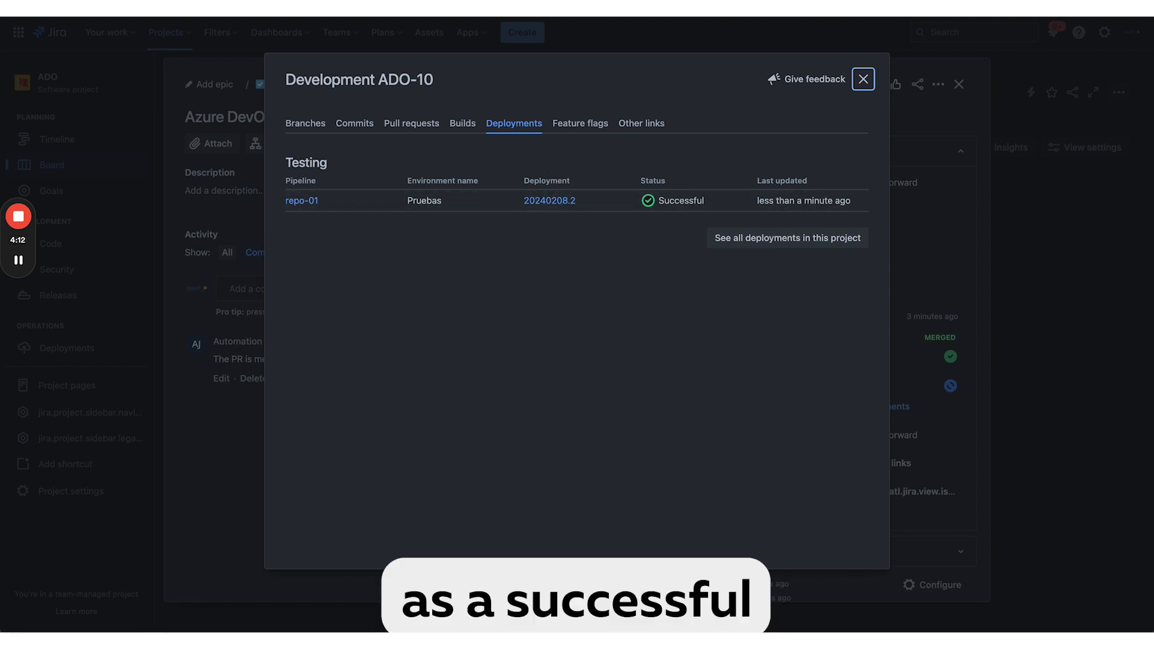
pyautogui.hotkey('ctrl', 'Tab')
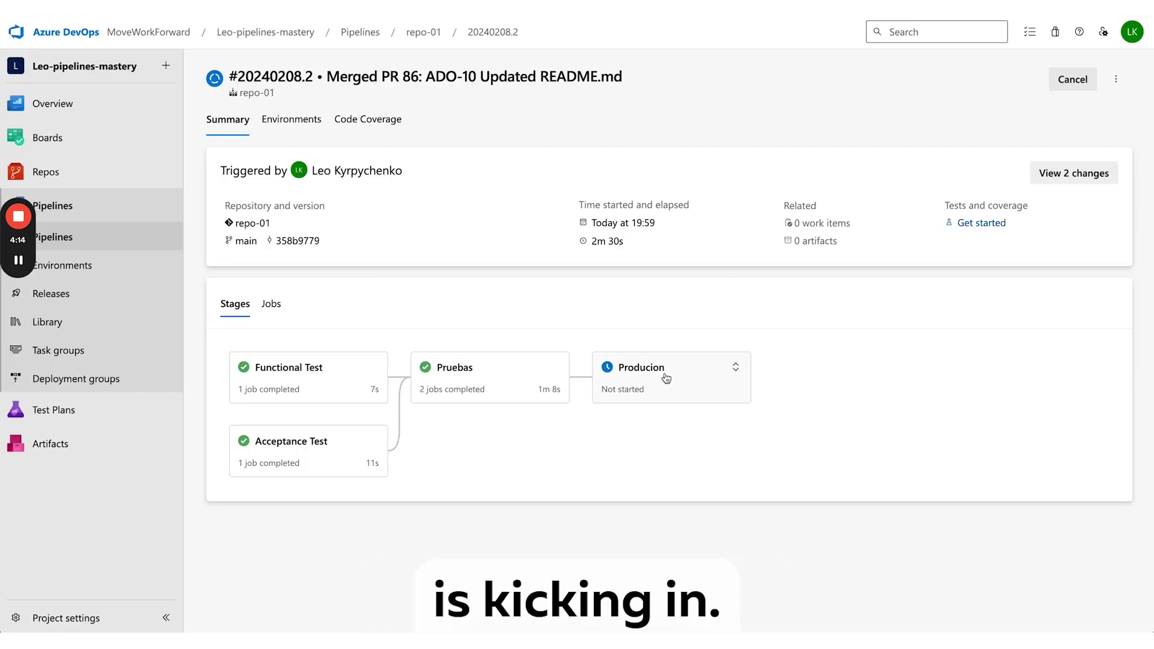
# Inspect the jobs of run 20240208.2's running Producion stage (0/2 completed)
pyautogui.click(691, 371)
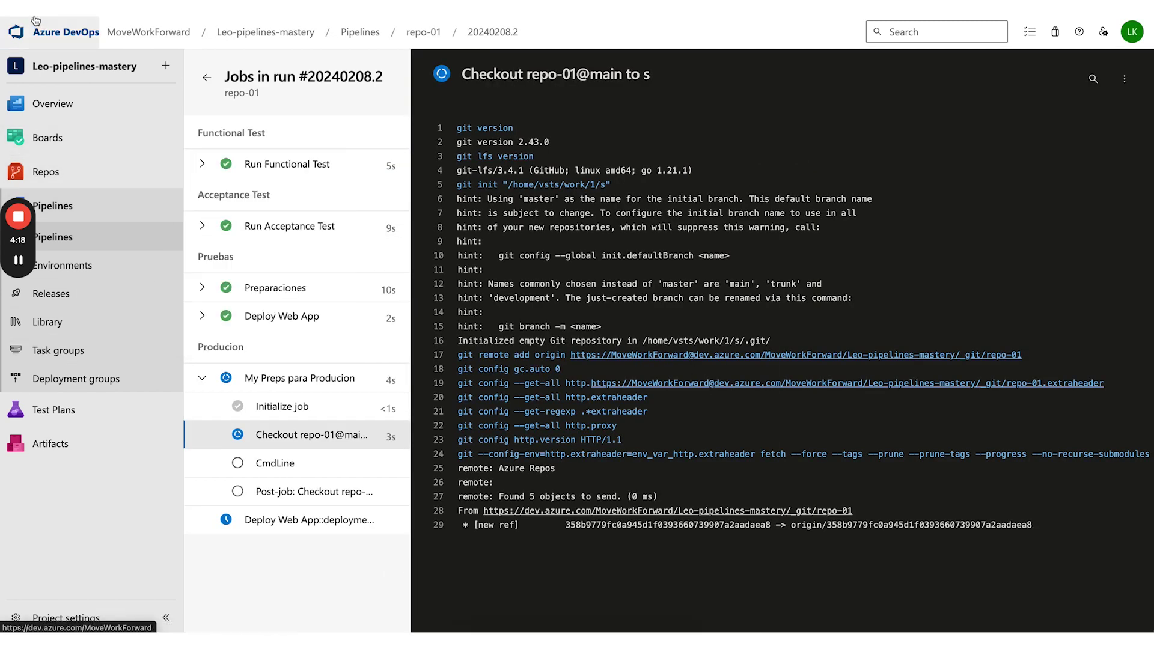
pyautogui.click(288, 225)
pyautogui.press('Escape')
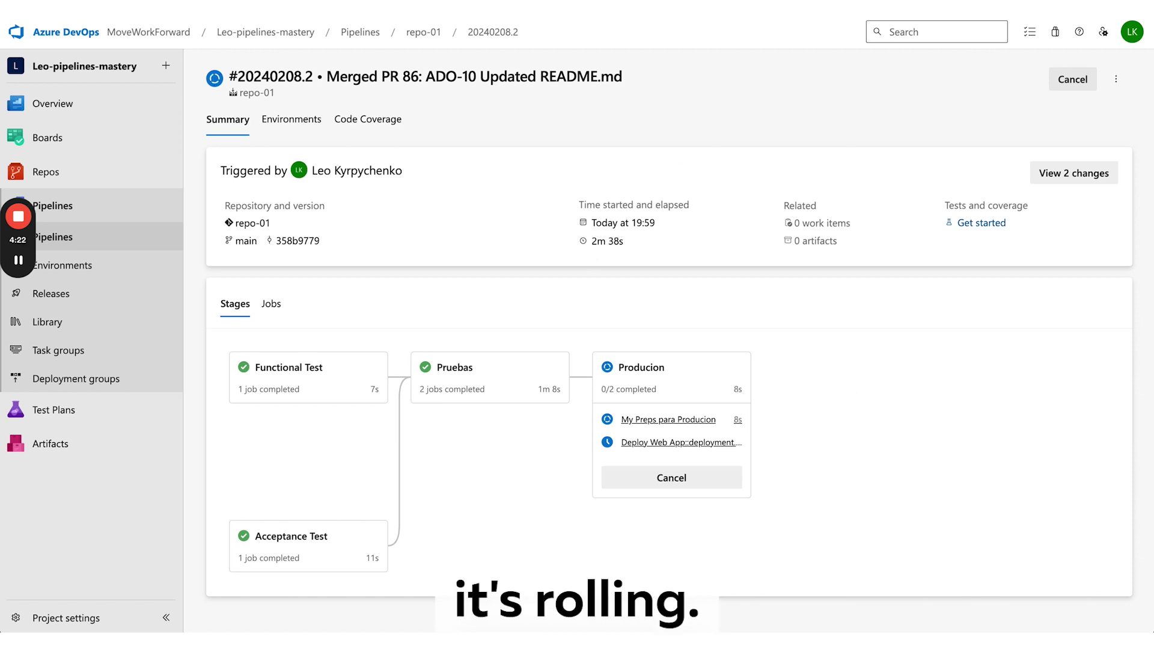
pyautogui.hotkey('ctrl', 'Tab')
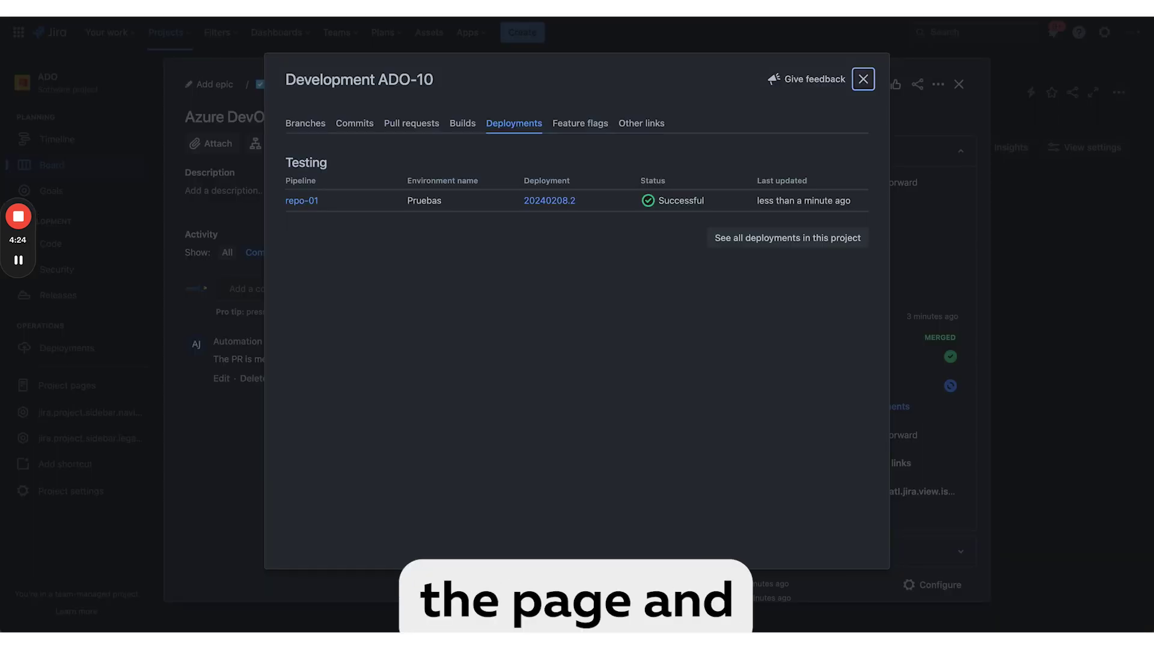
# Reload ADO-10 and open the Production release's deployment details
pyautogui.hotkey('ctrl', 'r')
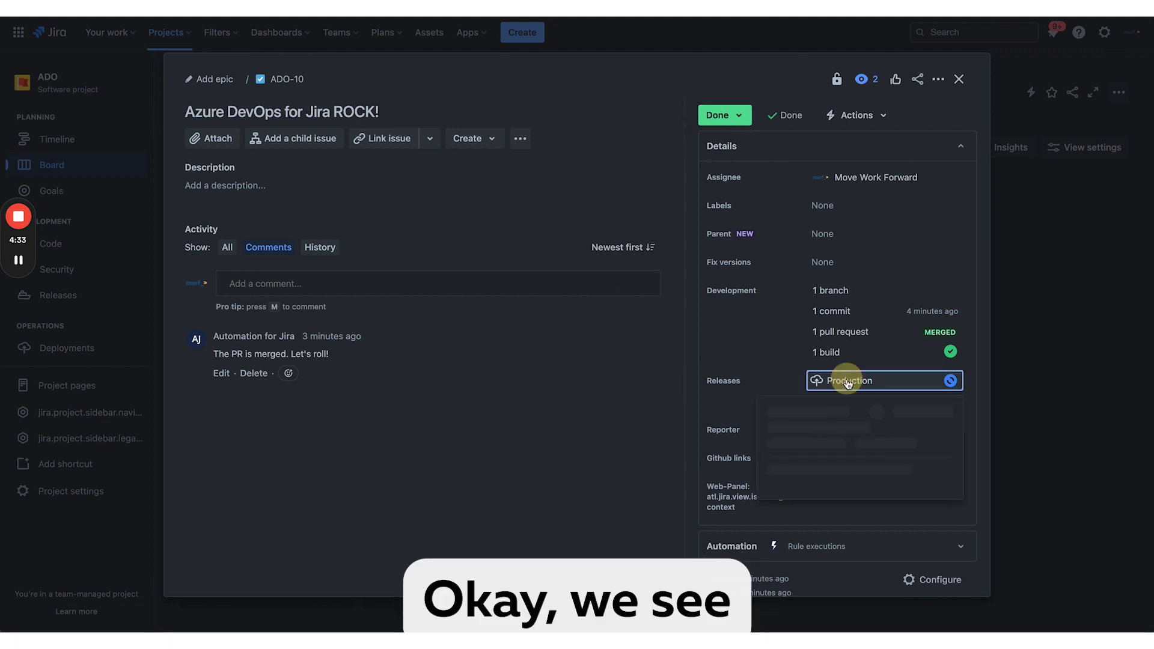
pyautogui.click(836, 380)
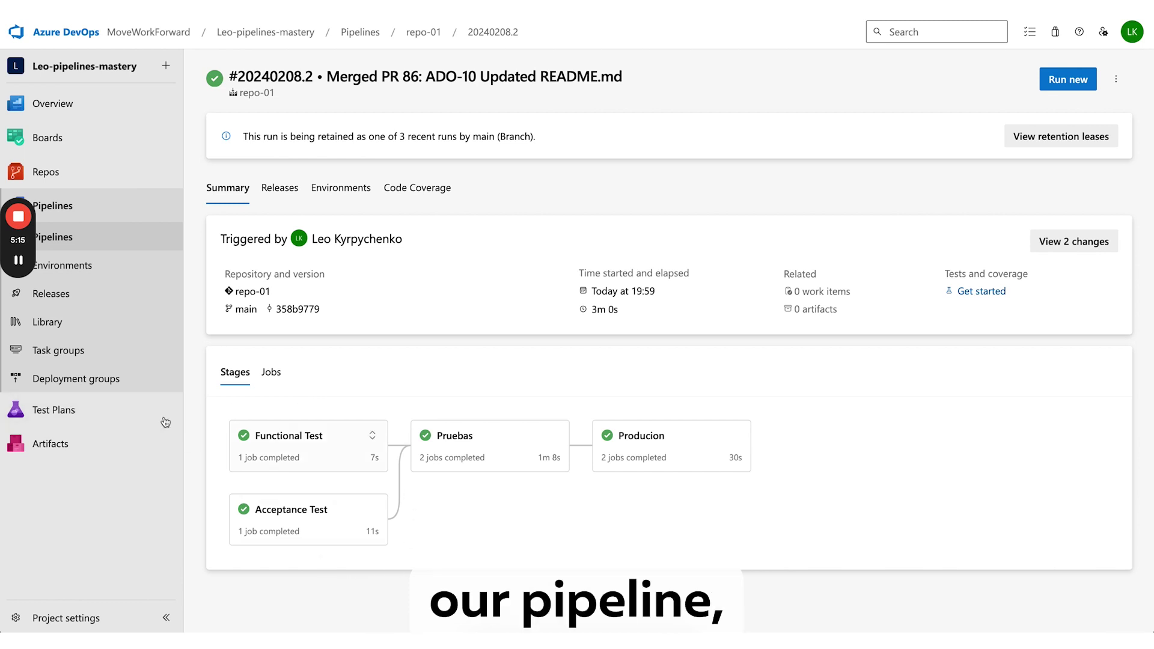
# Open azure-pipelines.yml from repo-01's files and scroll into the stage definitions
pyautogui.click(127, 180)
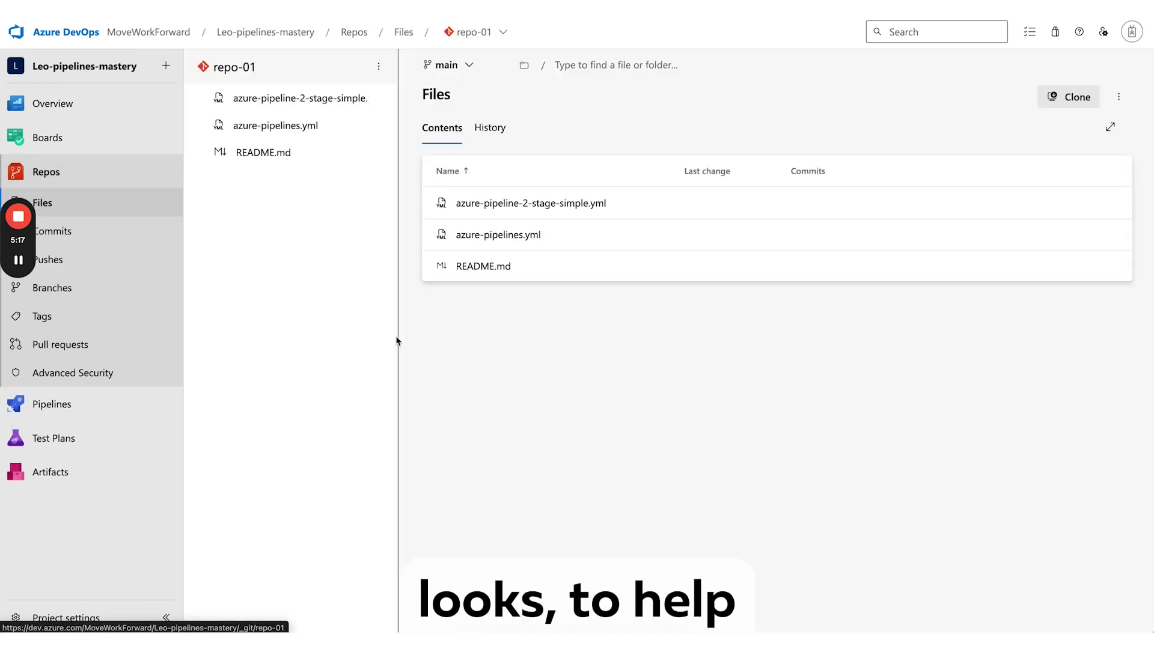
pyautogui.click(475, 234)
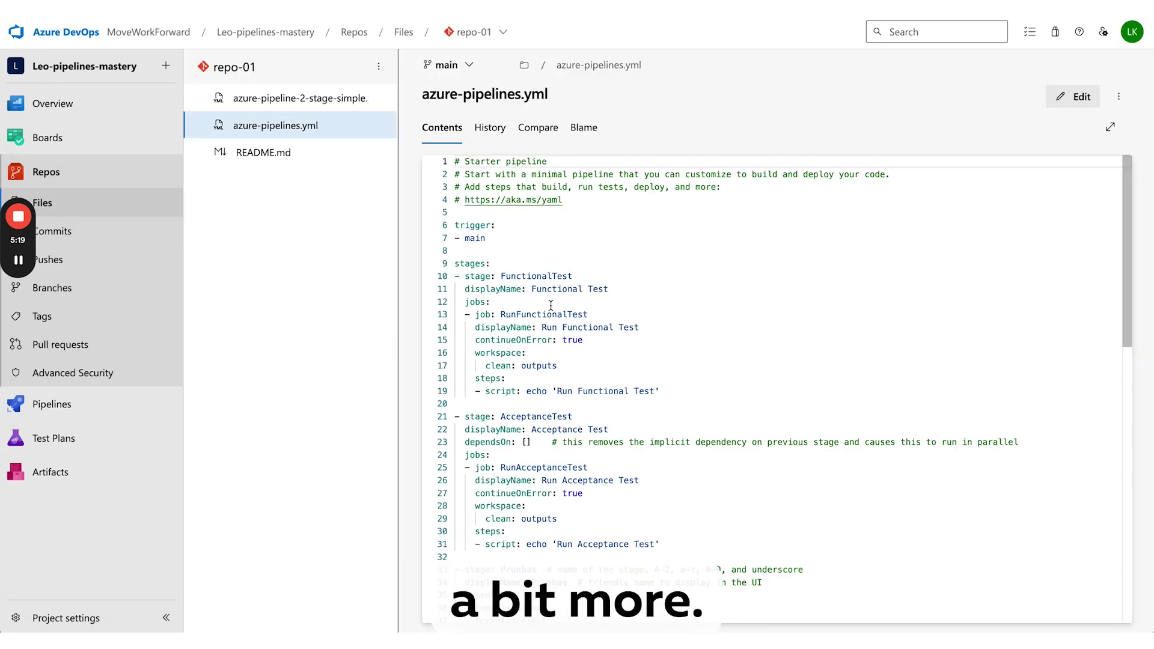
pyautogui.scroll(-2, 493, 228)
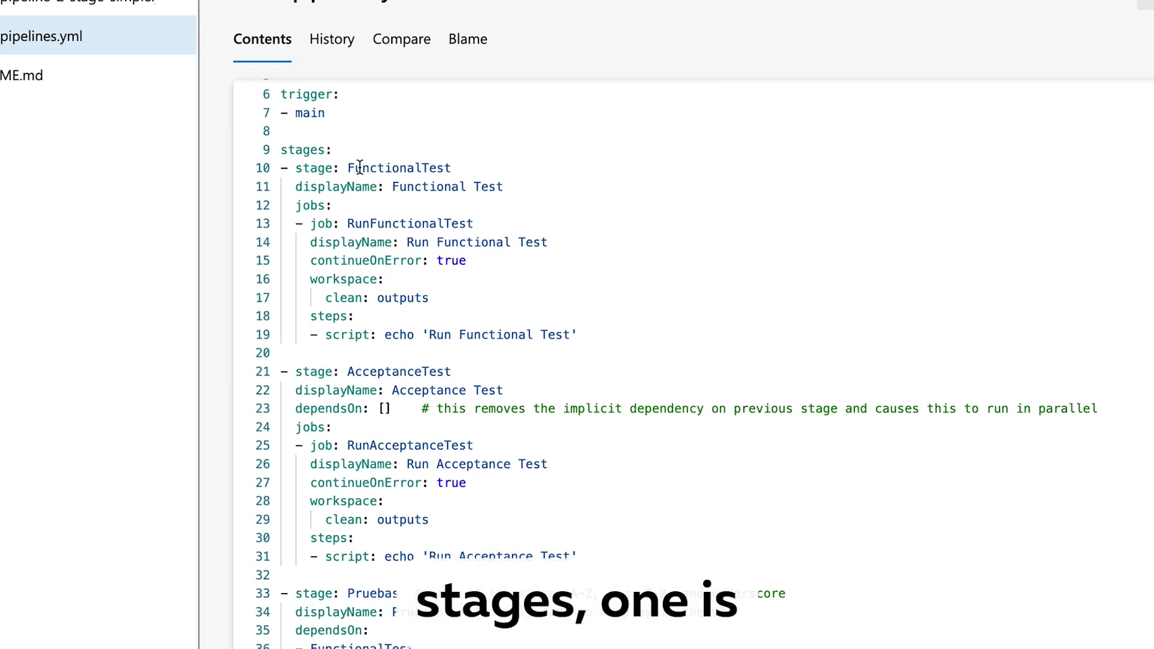
# Highlight the FunctionalTest, AcceptanceTest and Pruebas stage names in the YAML
pyautogui.doubleClick(482, 206)
pyautogui.doubleClick(401, 373)
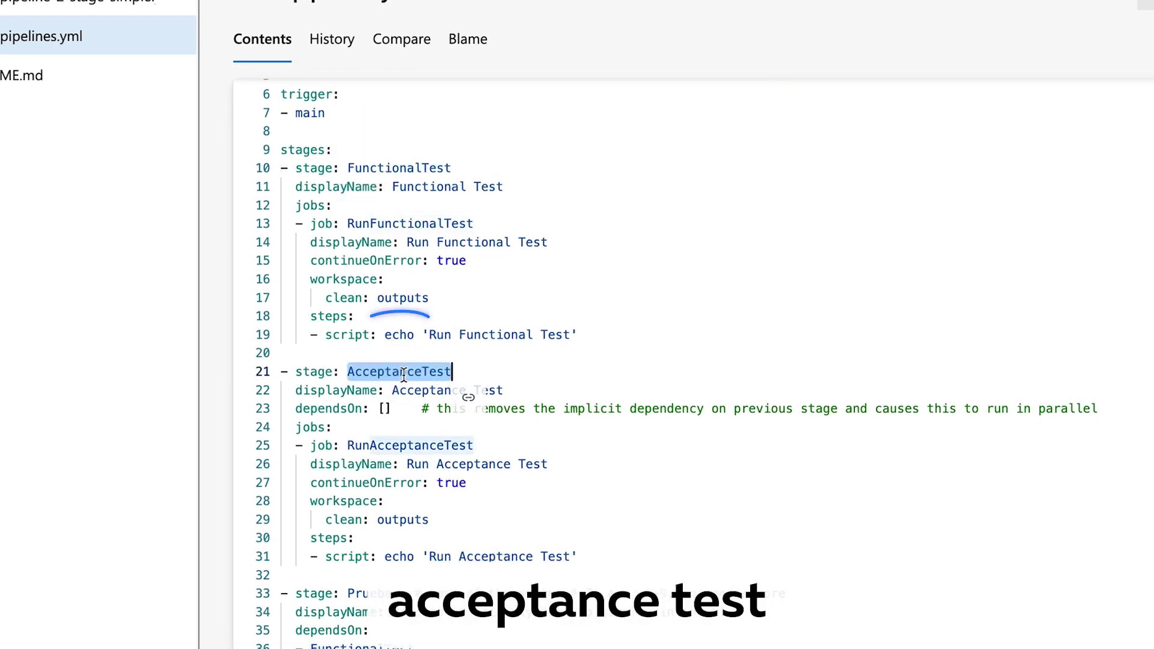
pyautogui.scroll(-6, 391, 300)
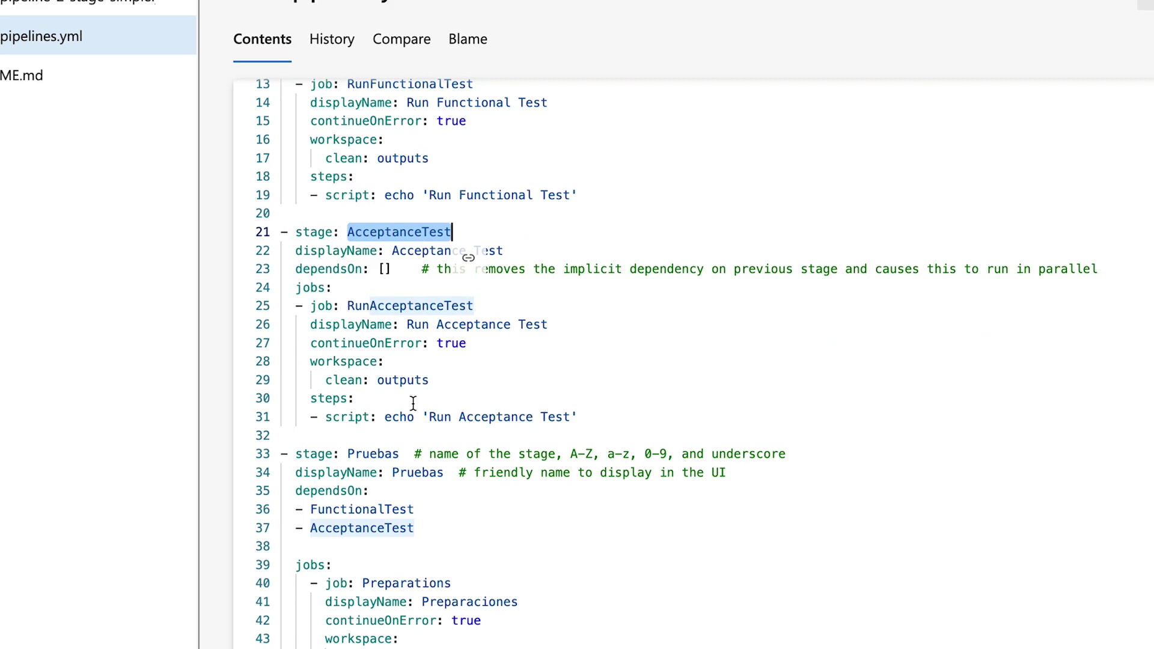
pyautogui.doubleClick(373, 231)
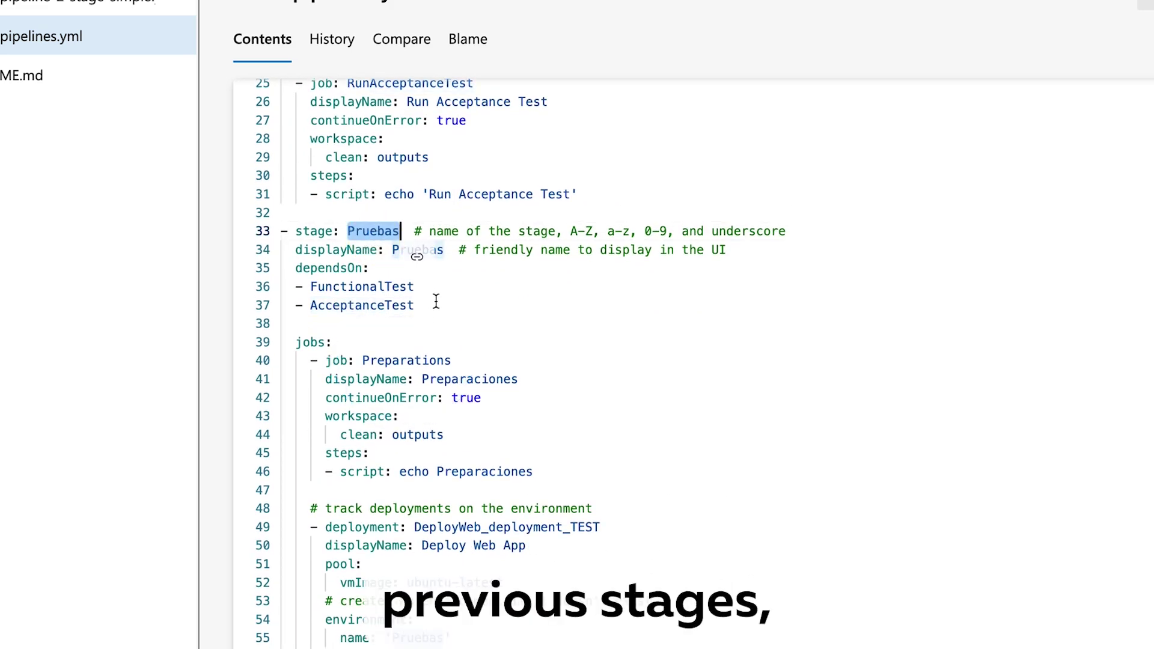
# Highlight the Pruebas deployment job DeployWeb_deployment_TEST and its Deploy Web App display name
pyautogui.scroll(-4, 436, 301)
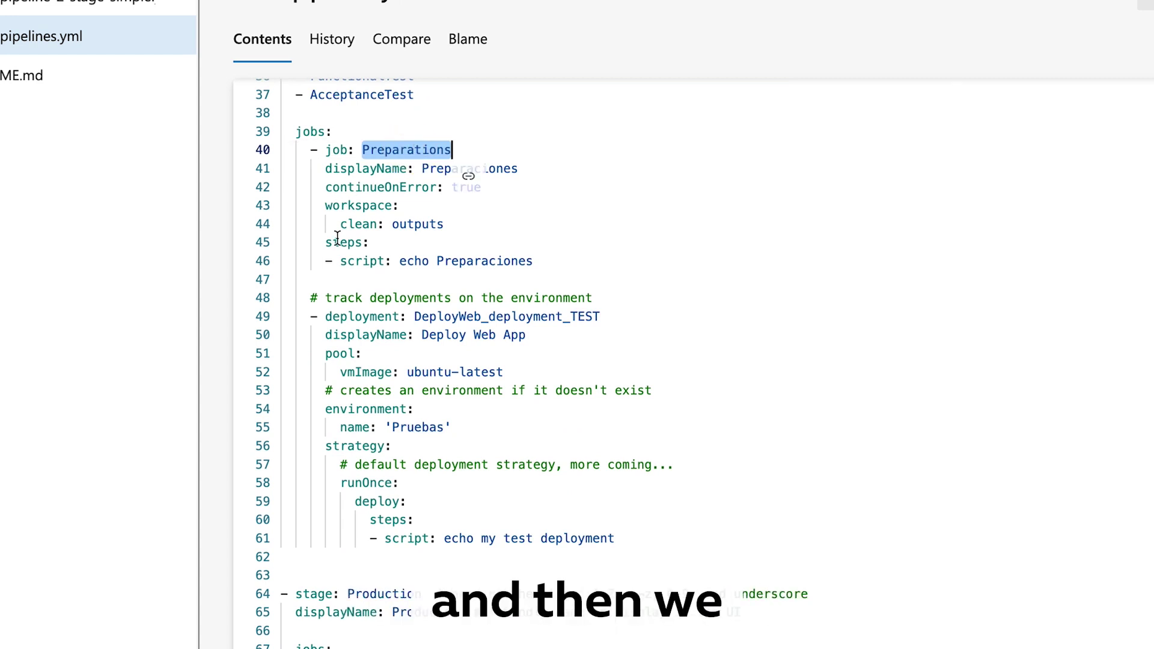
pyautogui.click(357, 317)
pyautogui.doubleClick(357, 317)
pyautogui.click(457, 332)
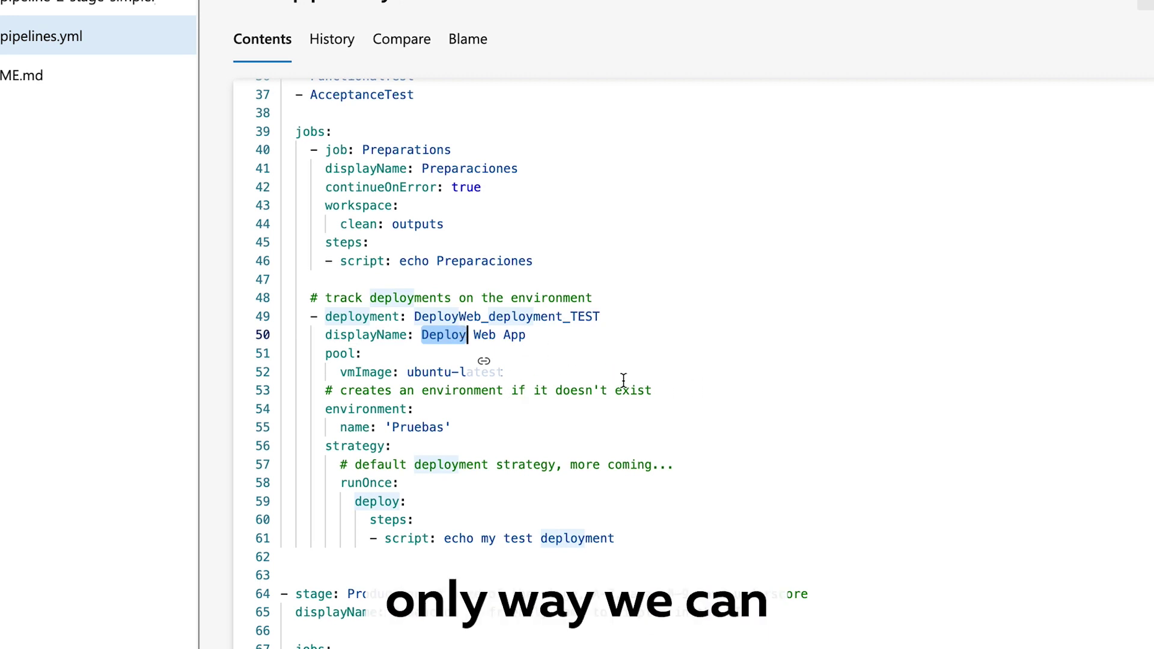
pyautogui.click(346, 316)
pyautogui.doubleClick(459, 317)
pyautogui.click(452, 335)
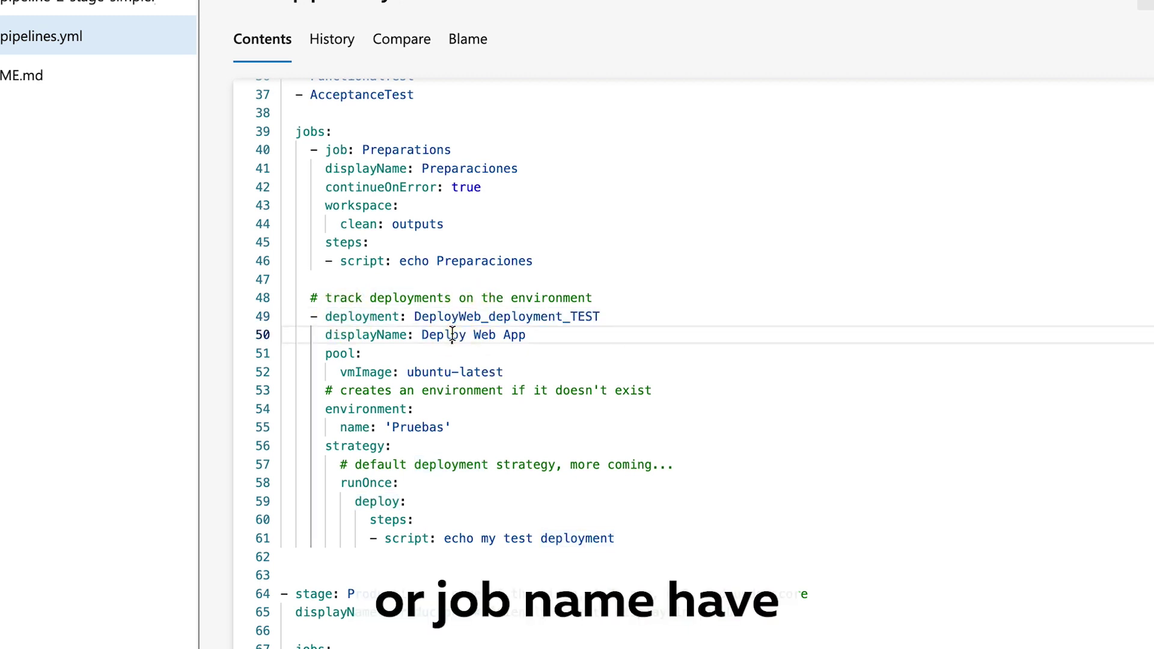
# Highlight the Production stage's PrepsForProd and DeployWeb_deployment_PROD job names
pyautogui.scroll(-5, 452, 335)
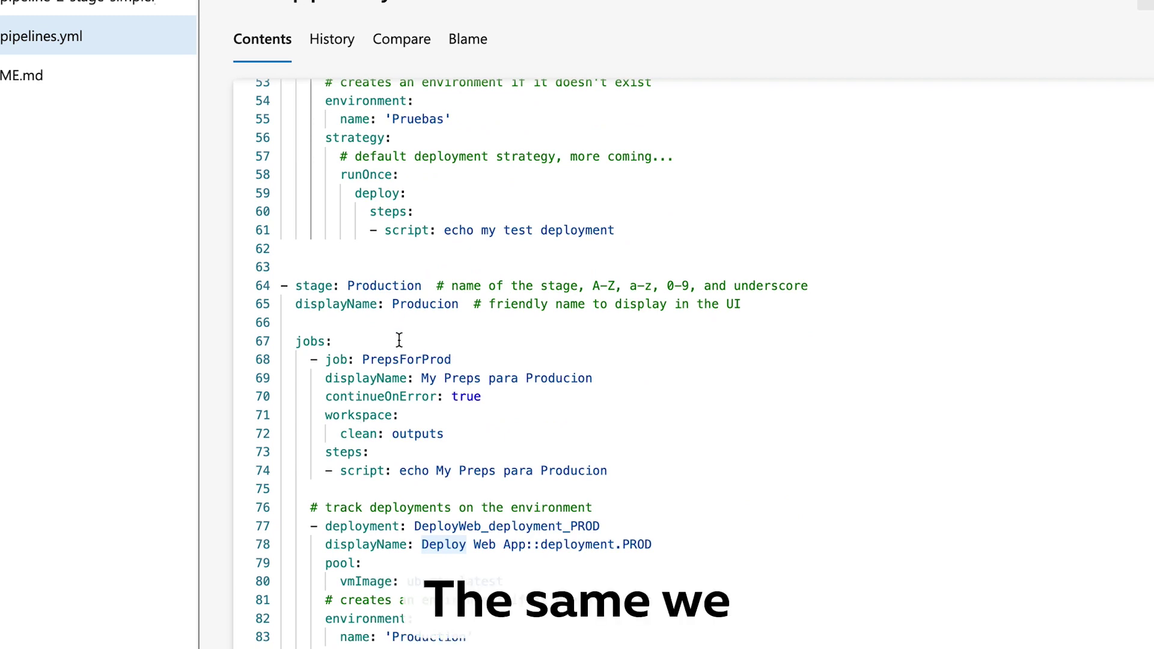
pyautogui.doubleClick(368, 359)
pyautogui.doubleClick(454, 527)
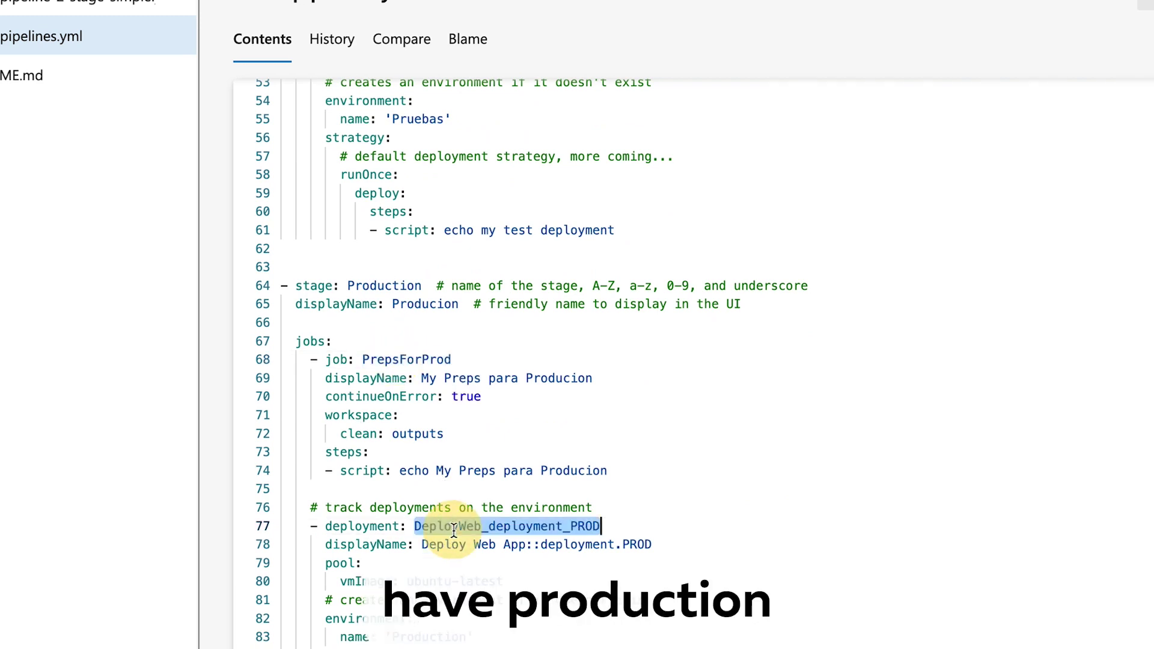